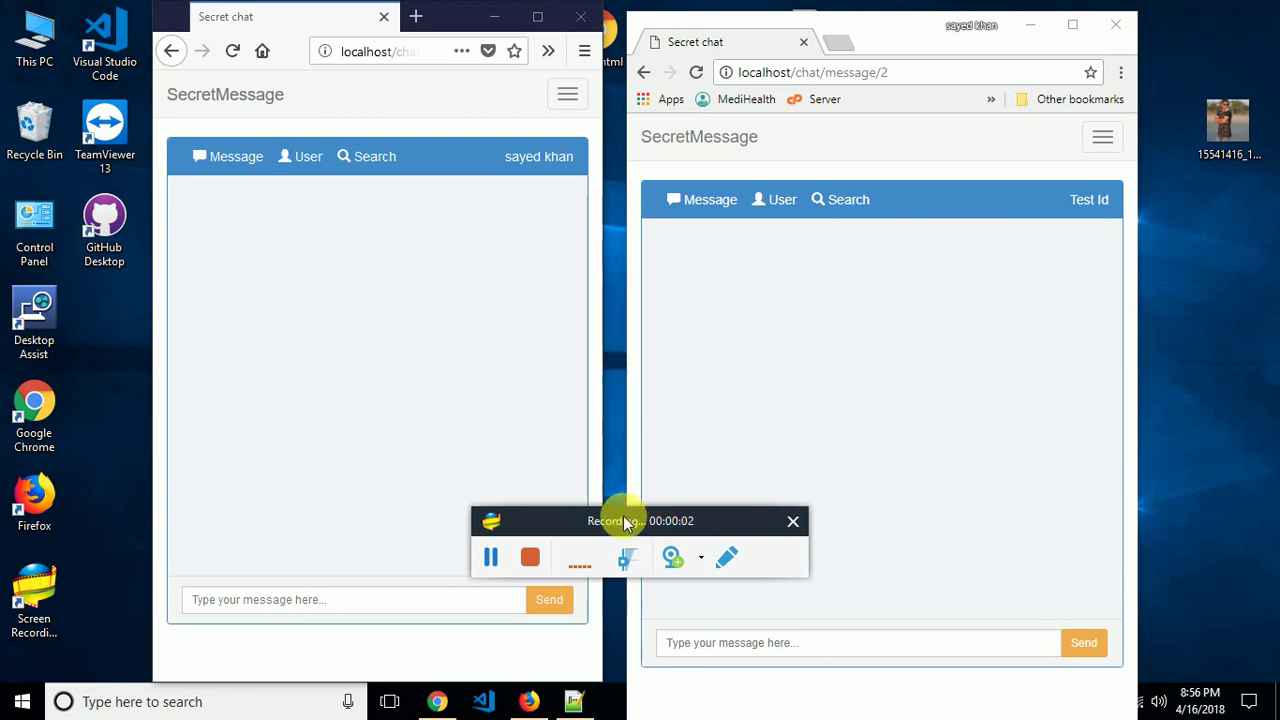
left_click_drag(627, 523, 1094, 675)
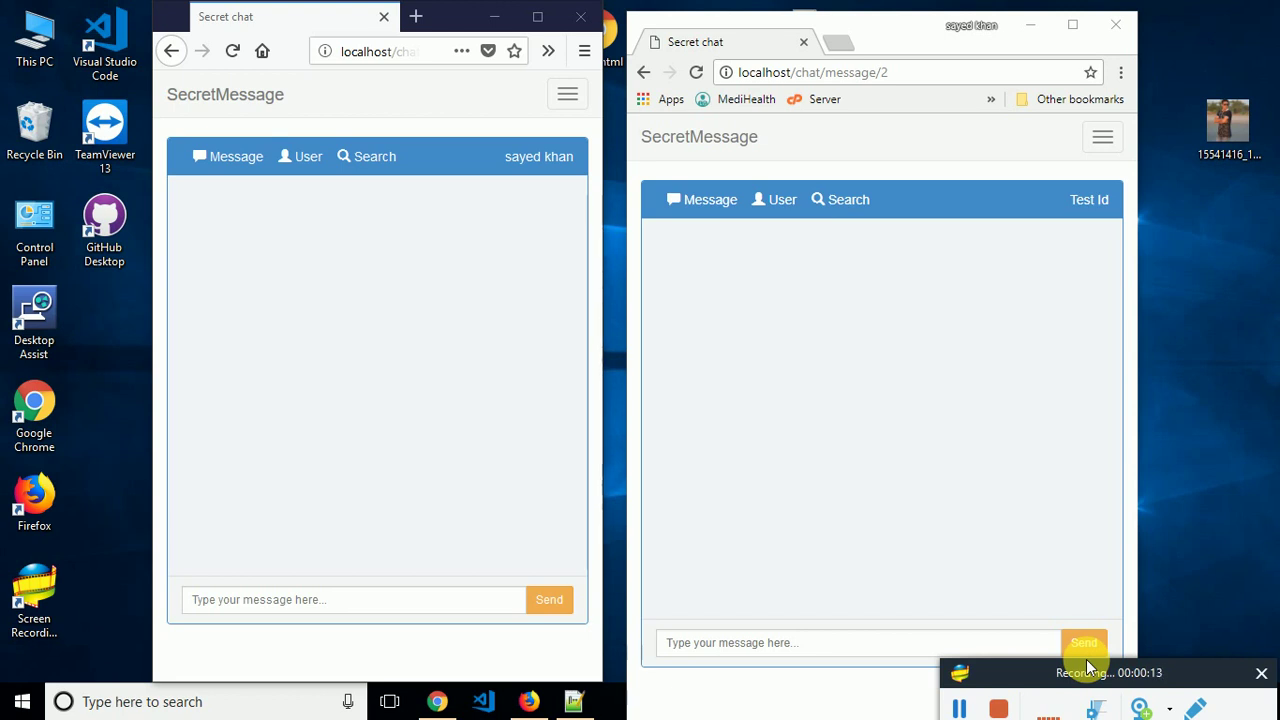
left_click_drag(1086, 660, 1109, 677)
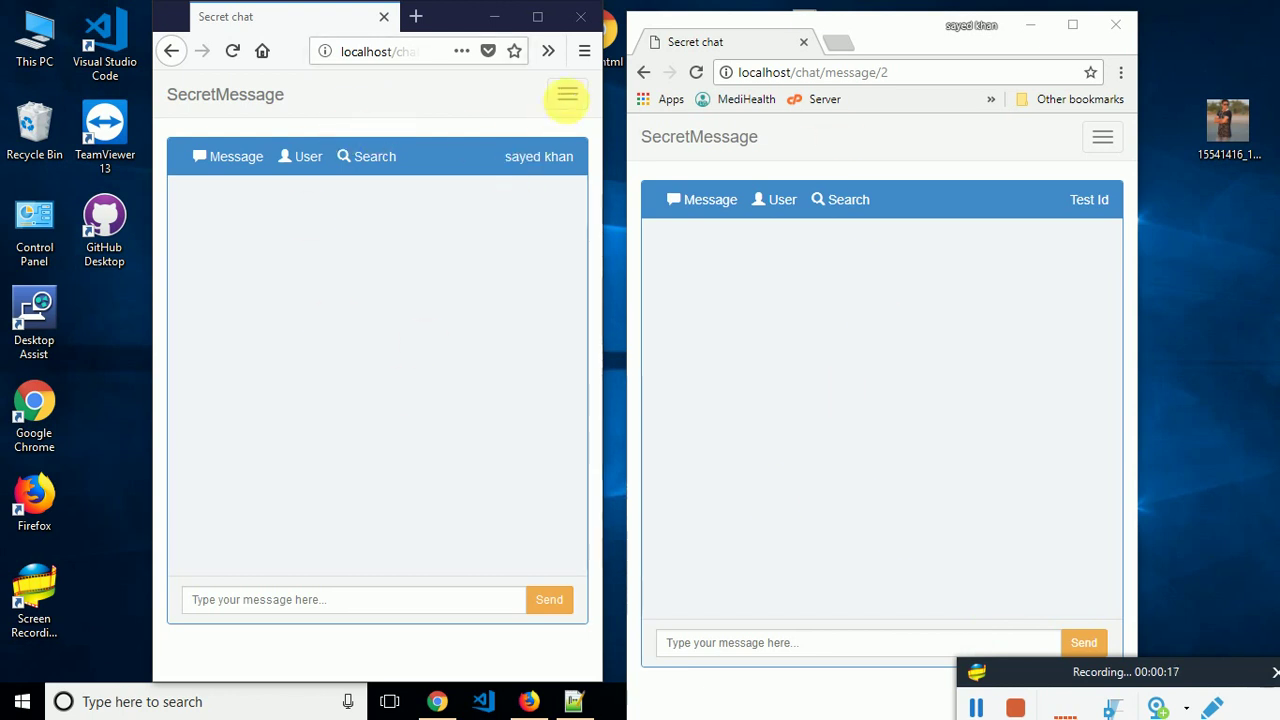
Check the signed-in account in the Firefox chat's collapsed navigation, then show that account's message list
left_click(572, 100)
left_click(570, 98)
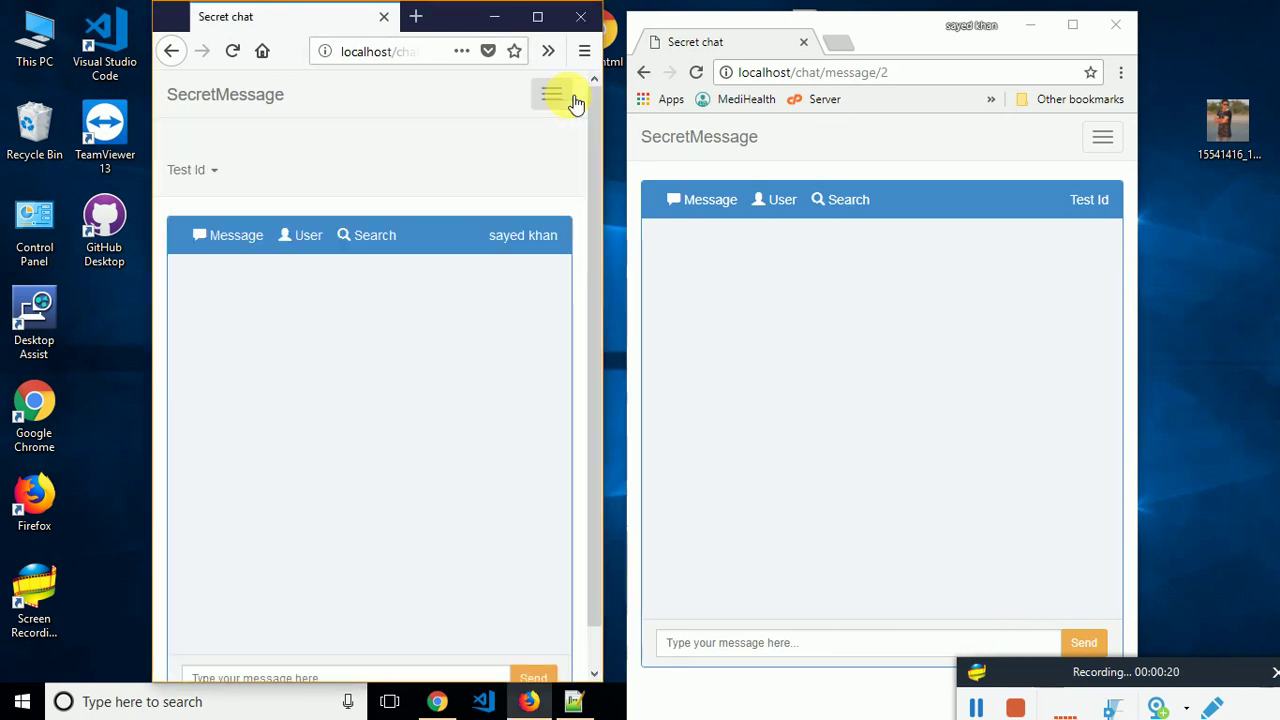
left_click(560, 98)
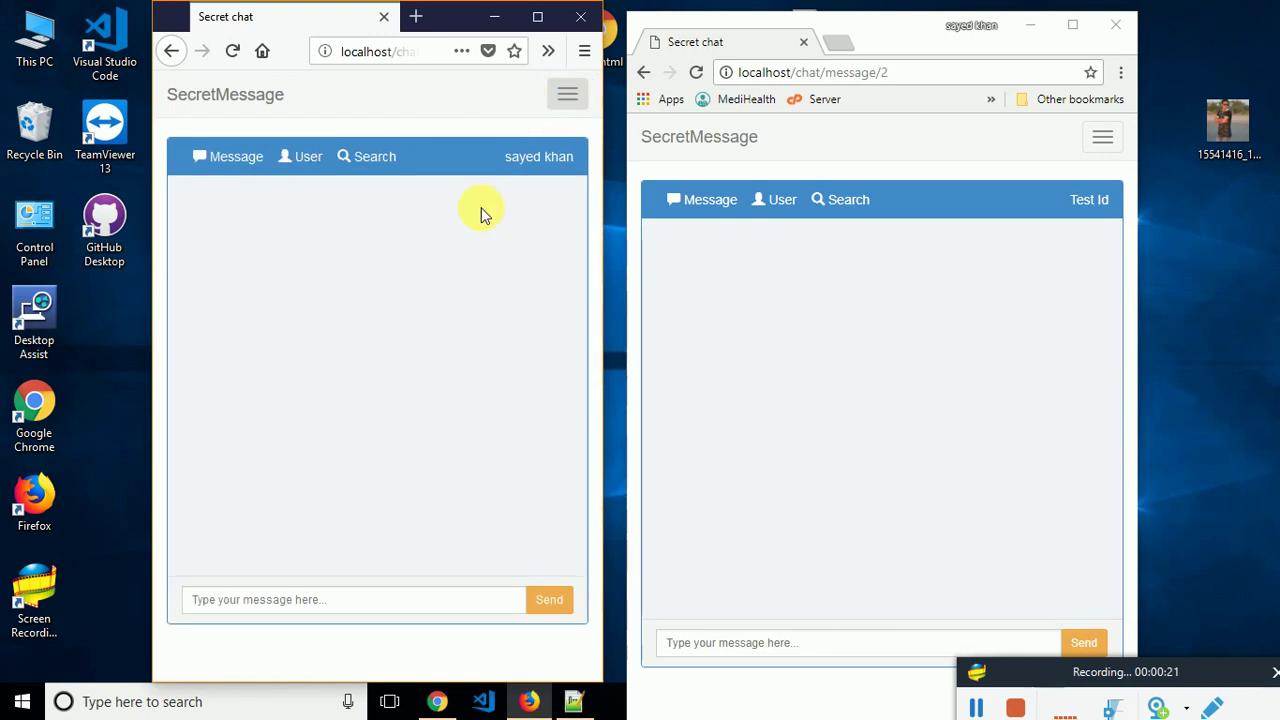
left_click(238, 157)
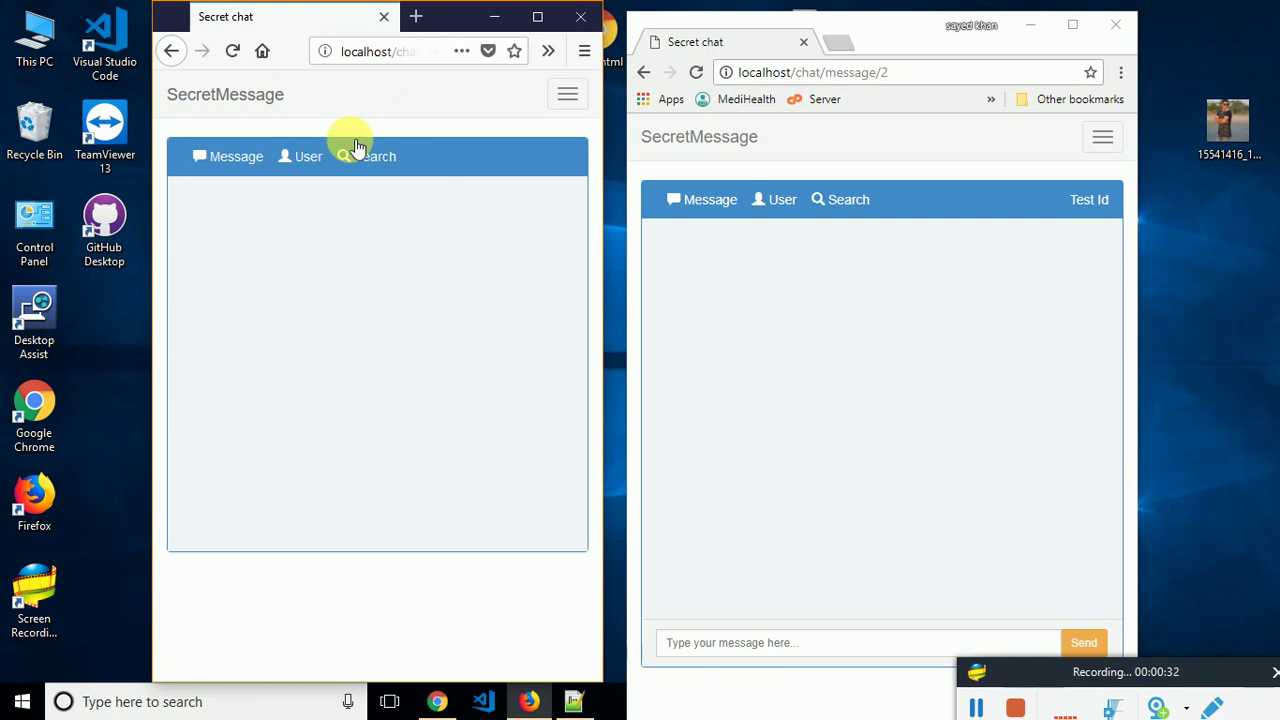
Switch to the Chrome chat window and send the message "hy" to Test Id
left_click(787, 645)
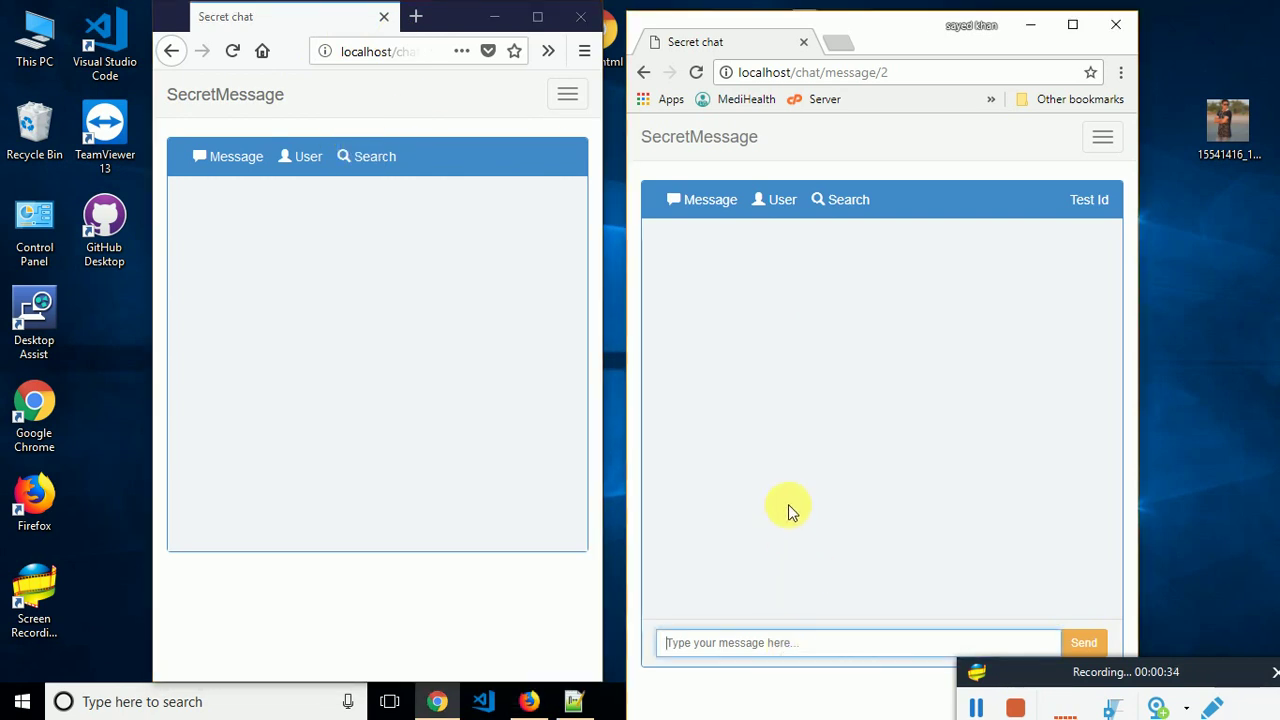
left_click(766, 648)
left_click(738, 620)
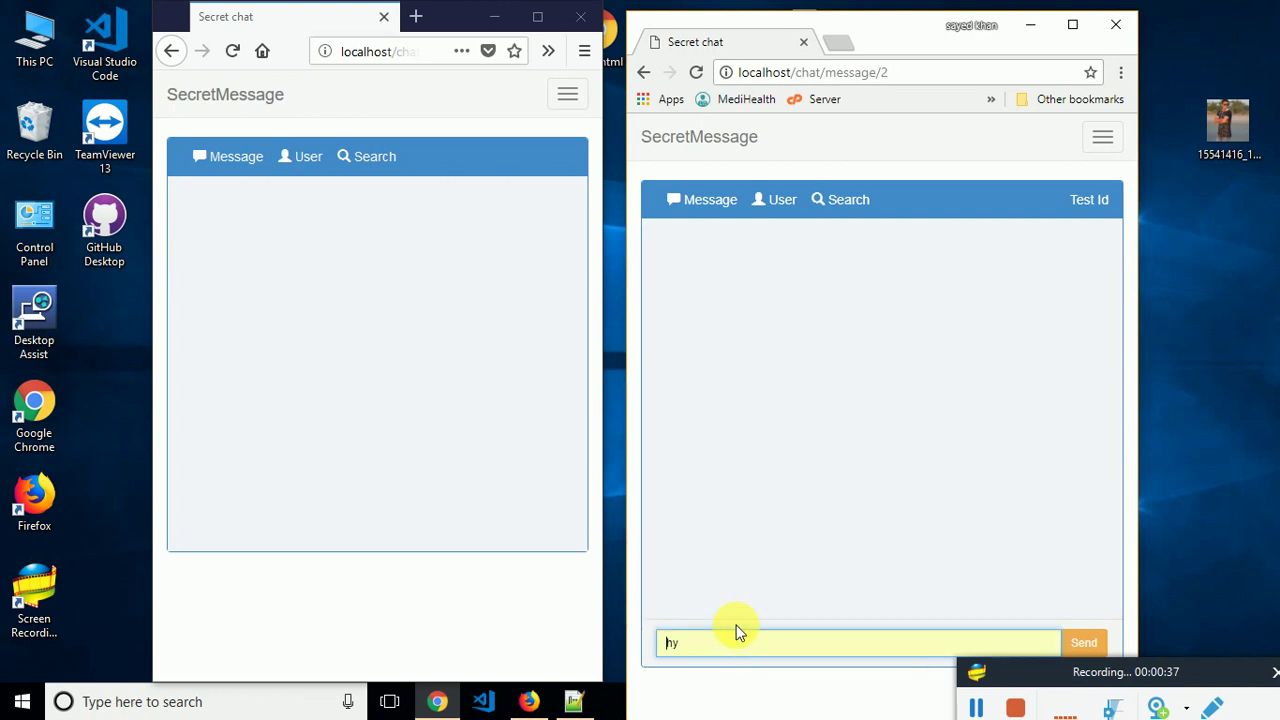
left_click(1094, 645)
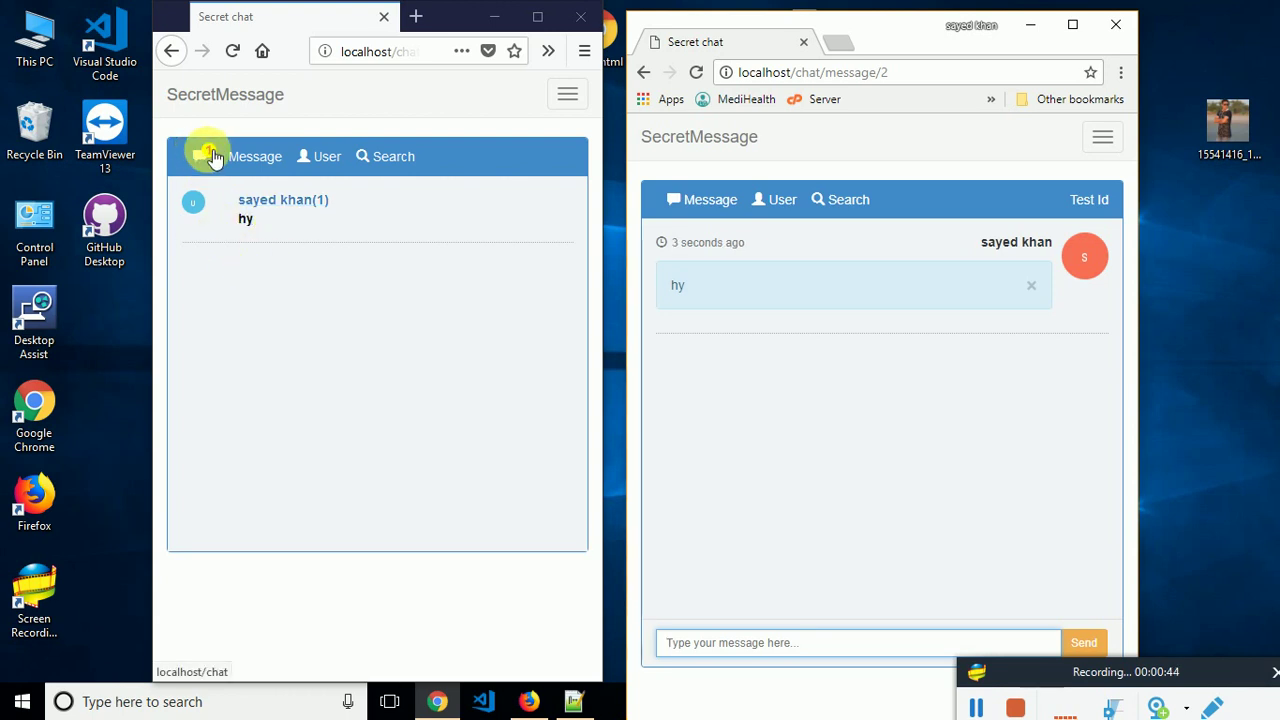
Switch to the Firefox chat window and open the conversation containing the unread message "hy"
left_click(270, 218)
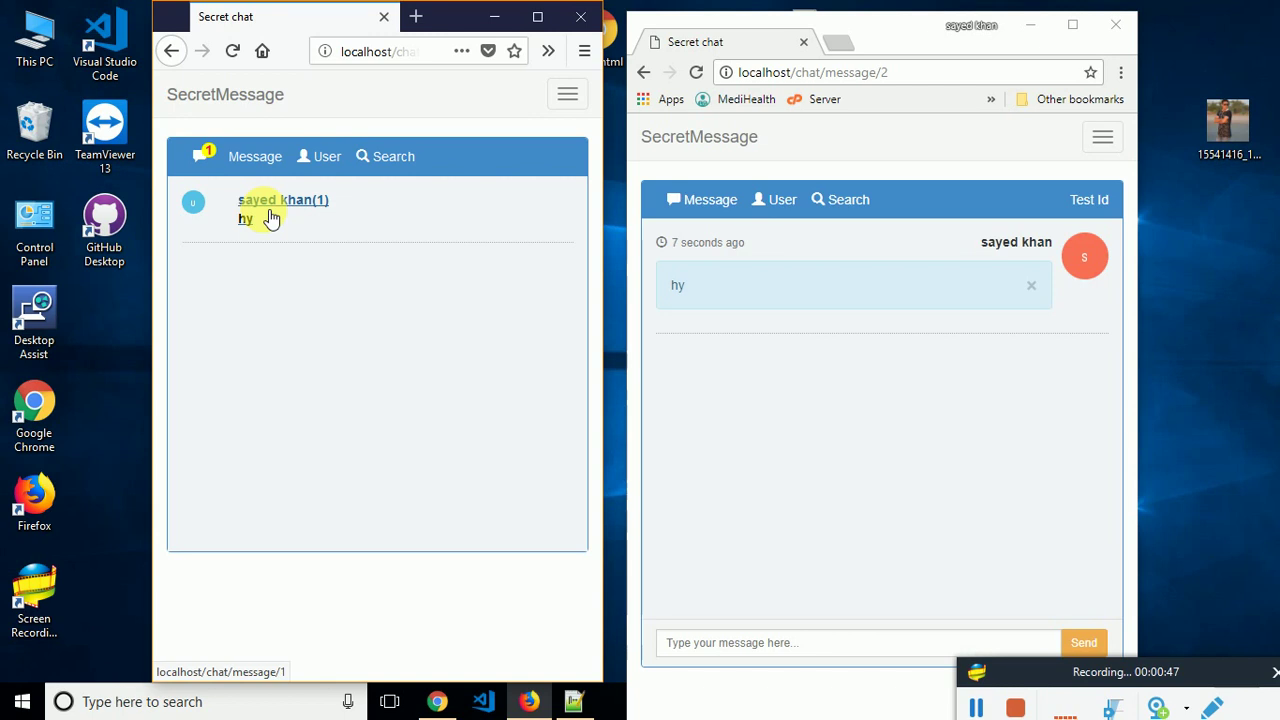
left_click(257, 210)
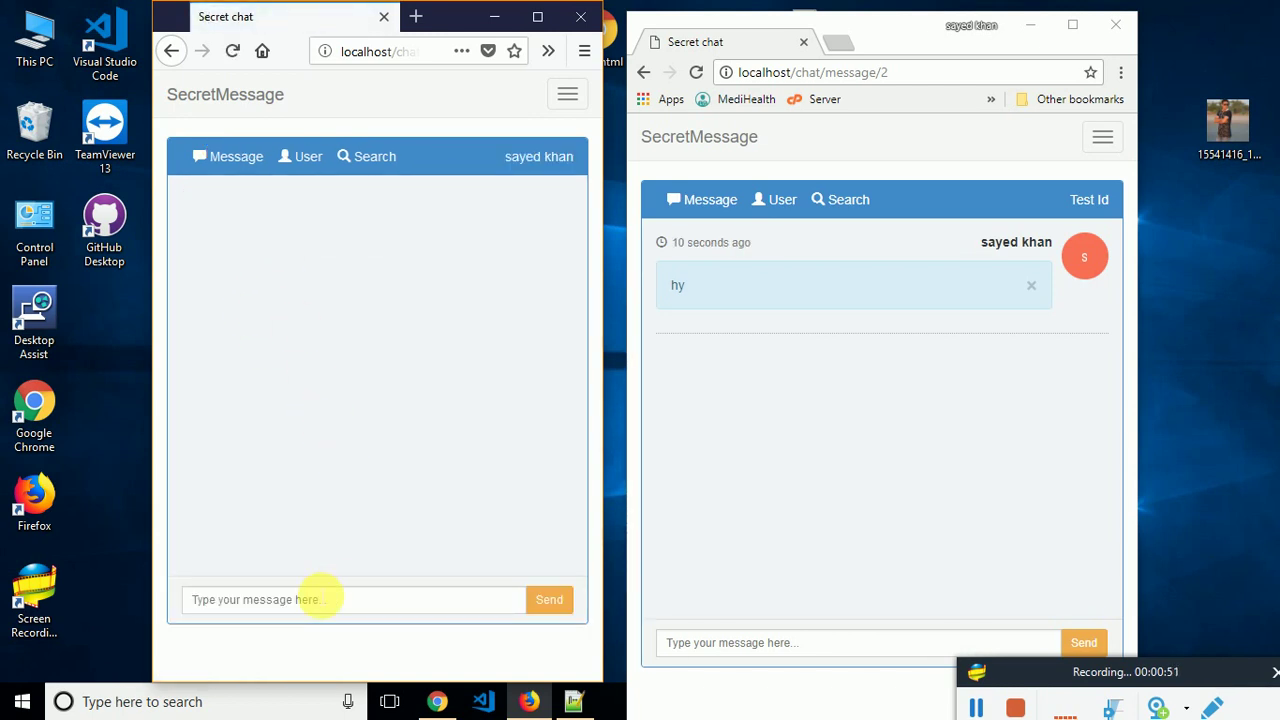
left_click(199, 154)
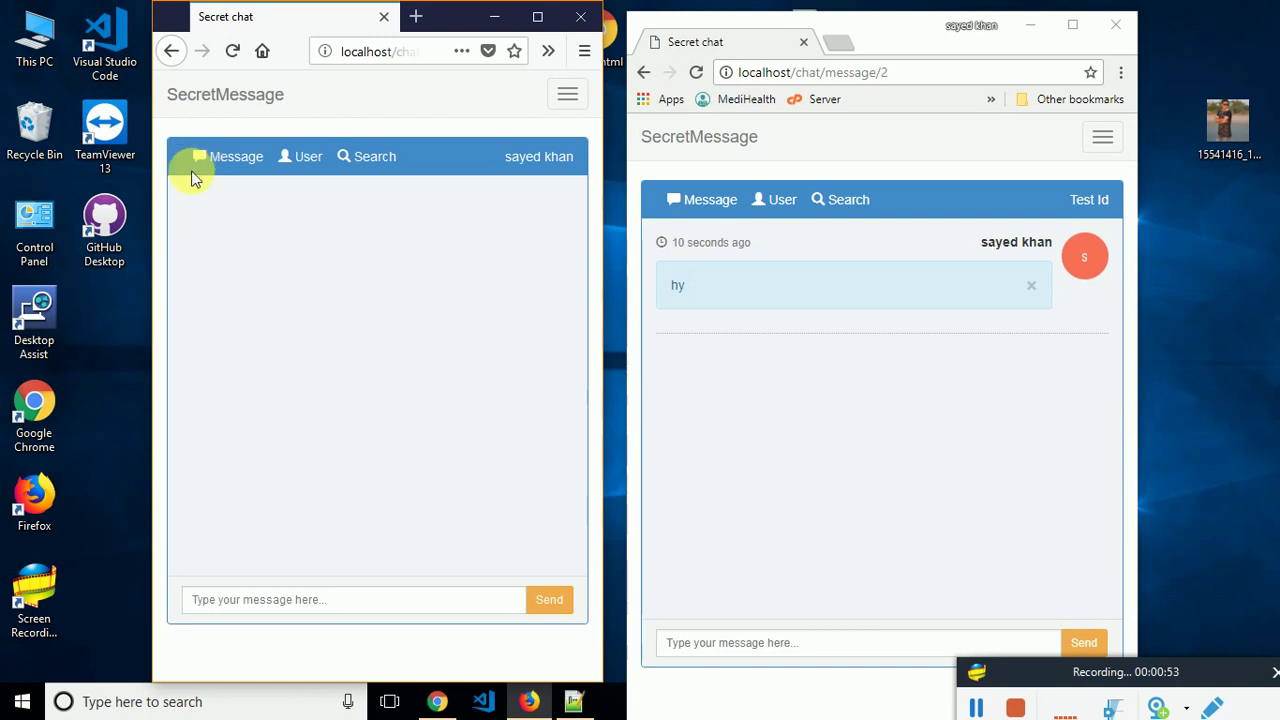
Reply with "hi" in the open conversation as Test Id
left_click(316, 600)
type("hi")
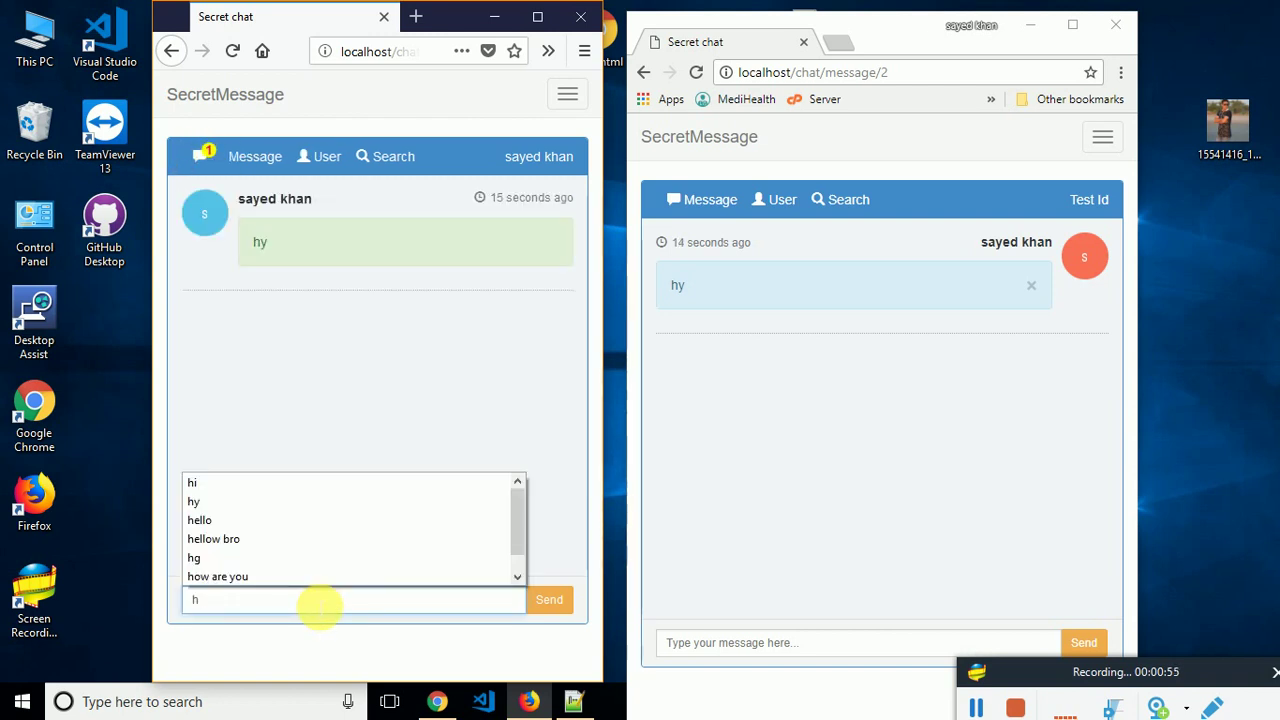
left_click(558, 600)
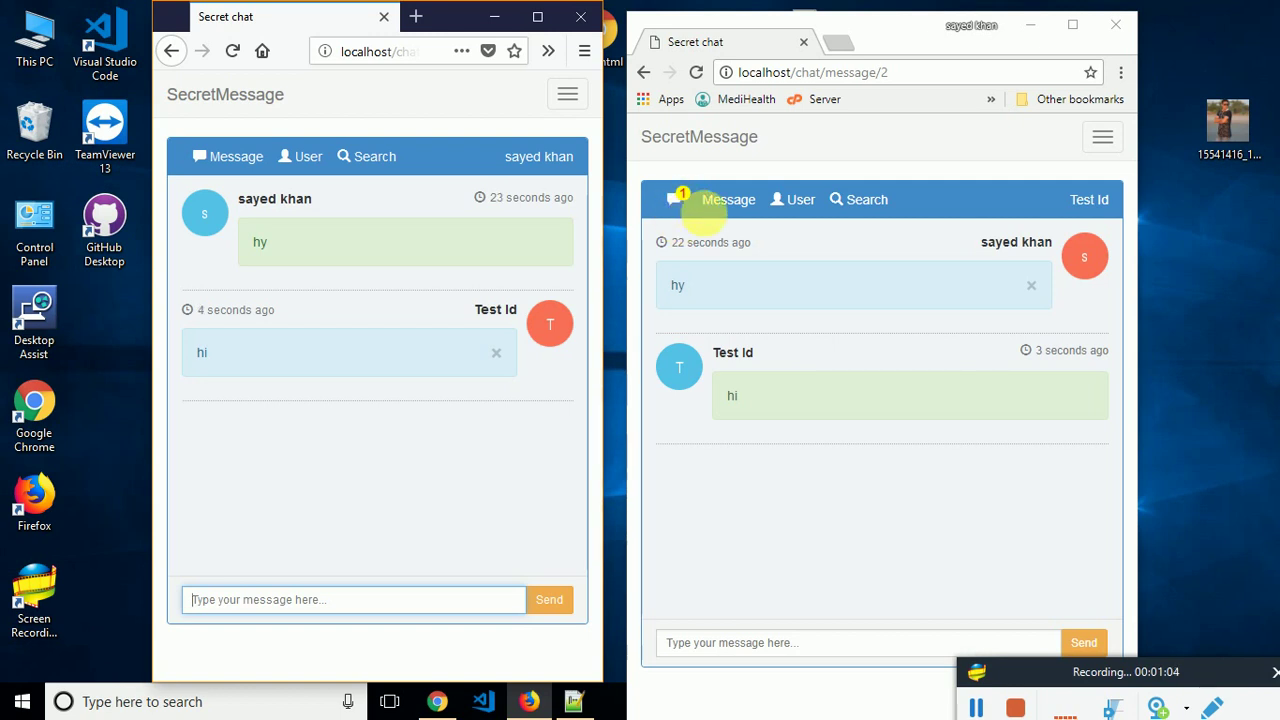
Write "hee" in the Chrome chat, check the live typing preview in Firefox, and send the message from Chrome
left_click(772, 642)
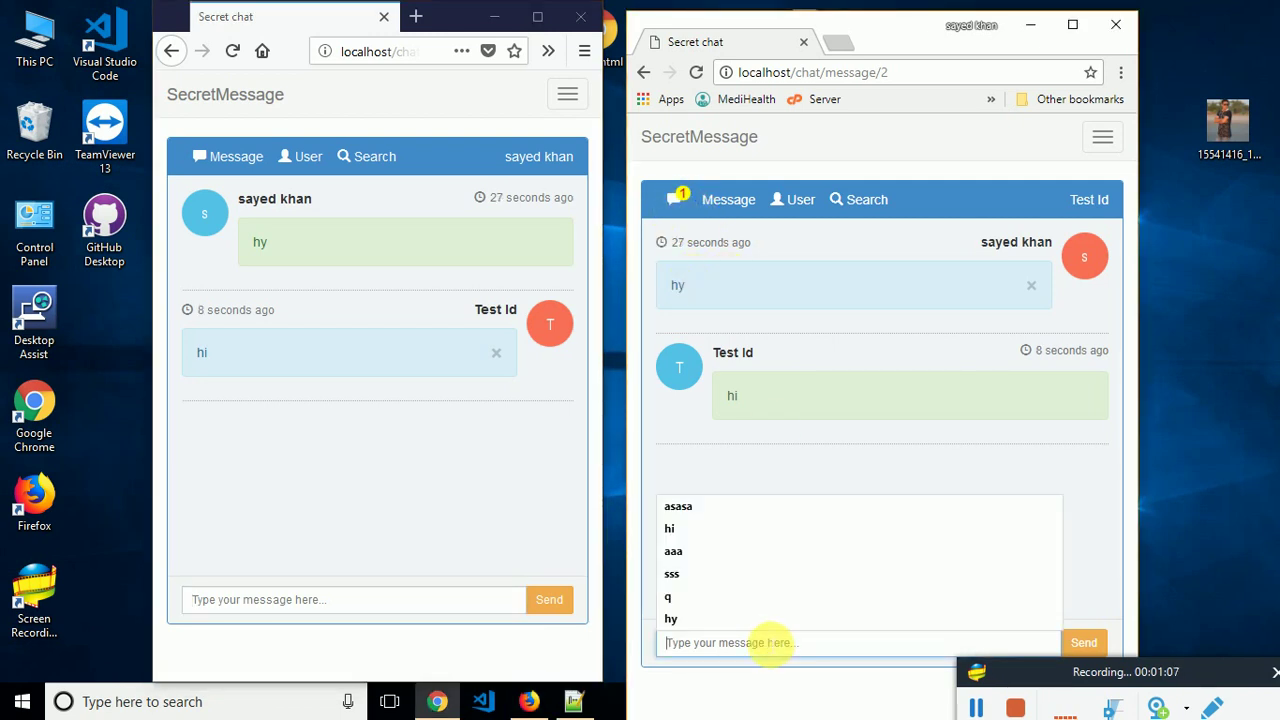
type("hee")
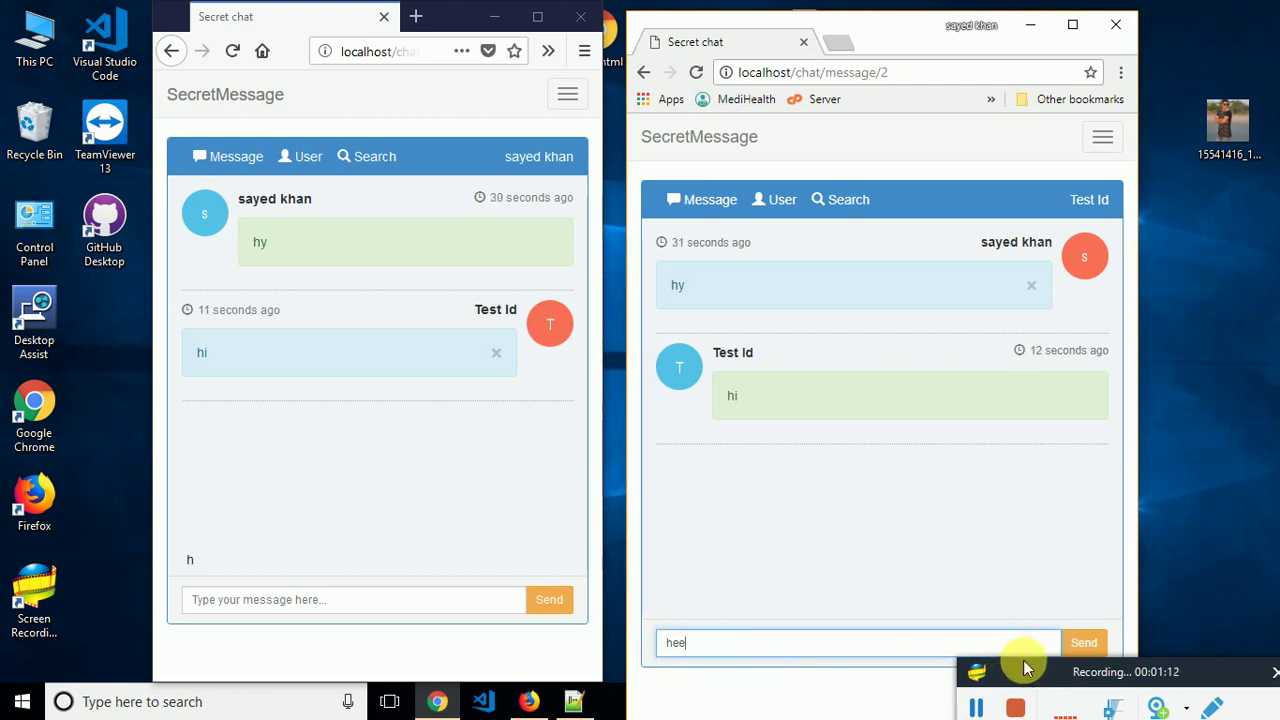
left_click(1137, 677)
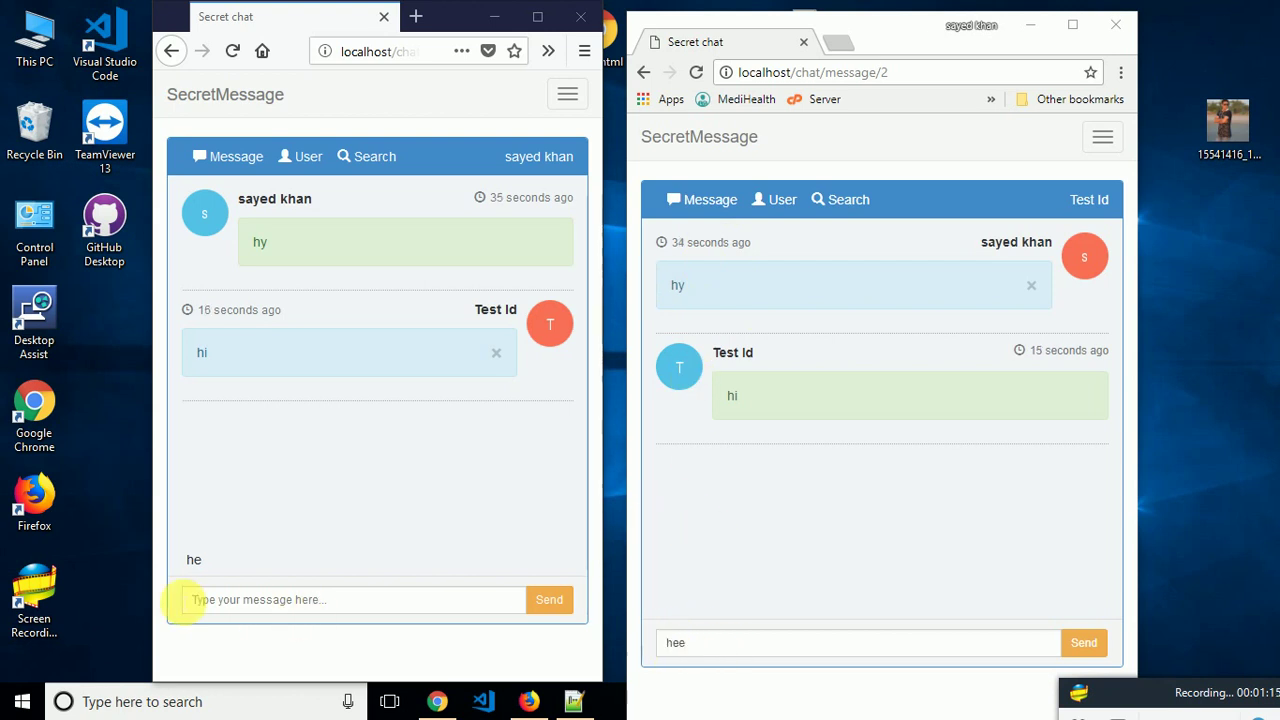
left_click(195, 560)
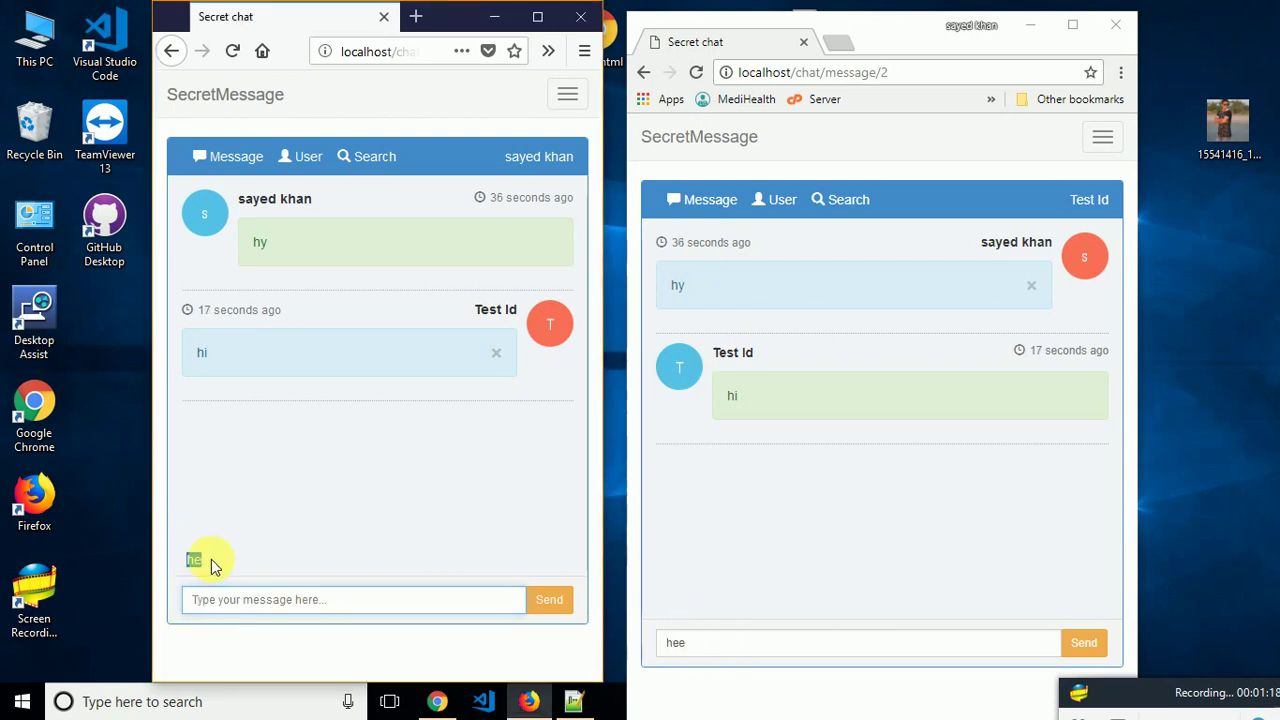
left_click(729, 651)
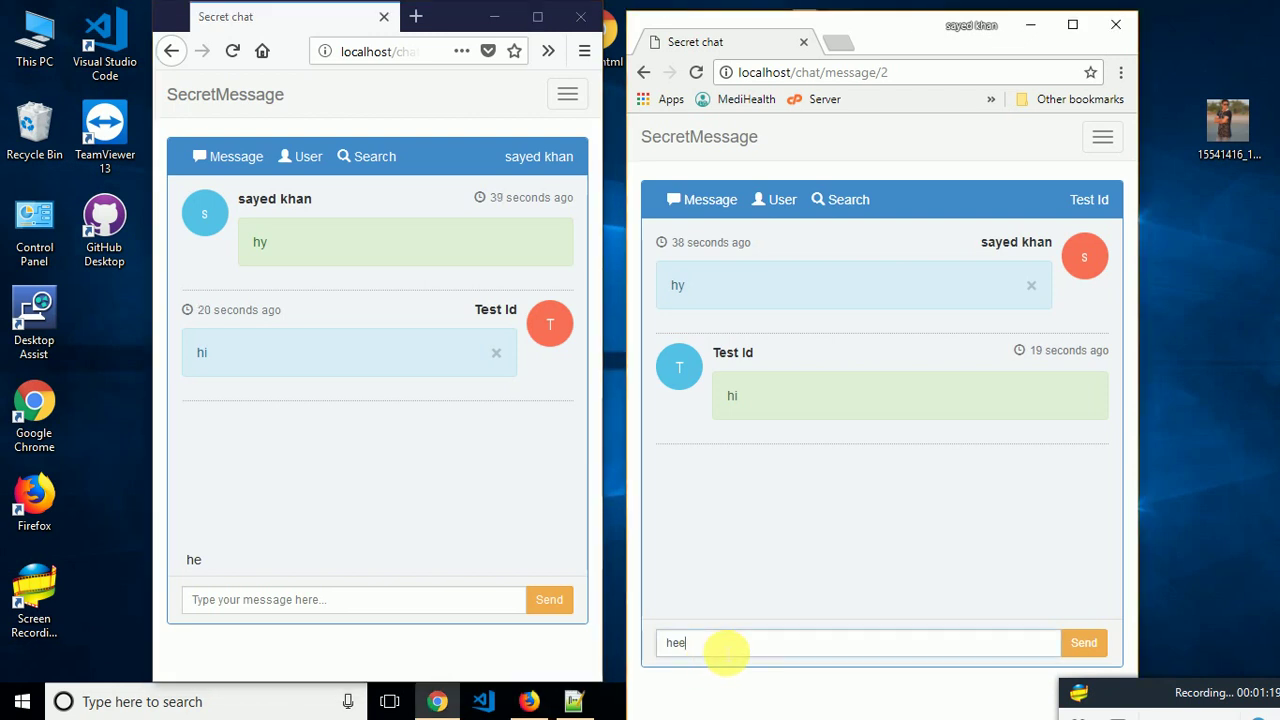
left_click(861, 655)
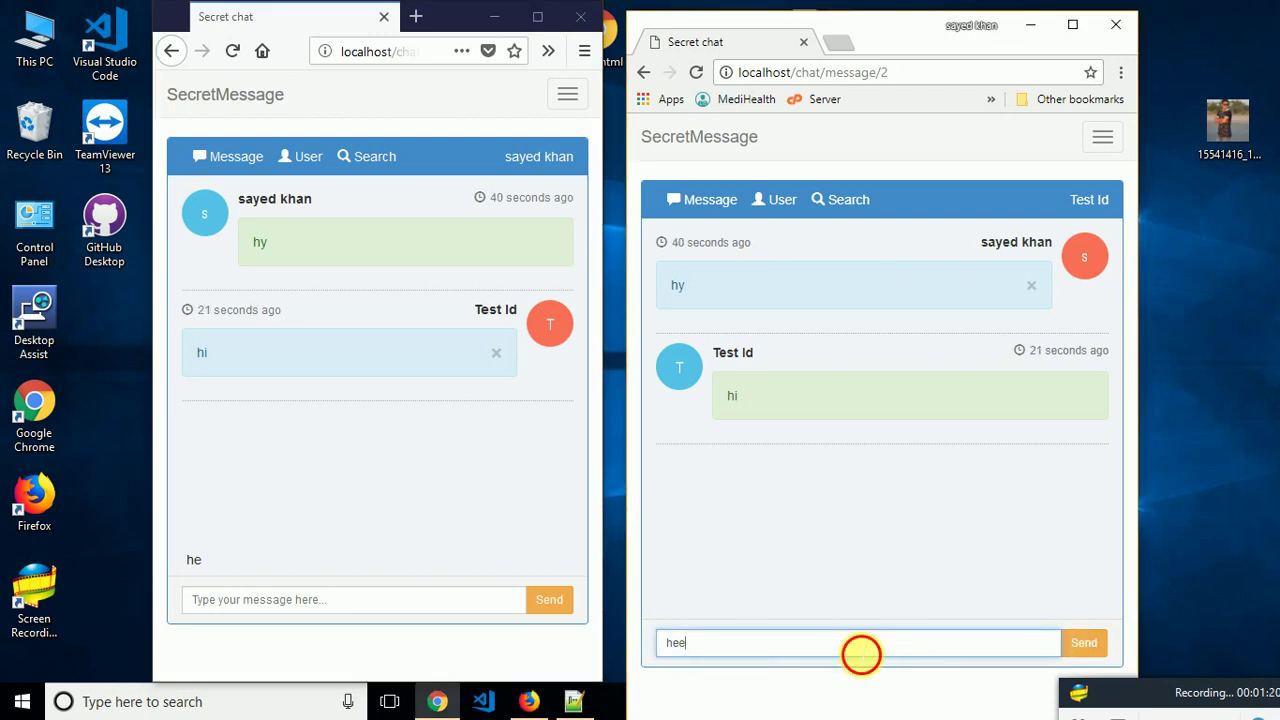
left_click(1078, 648)
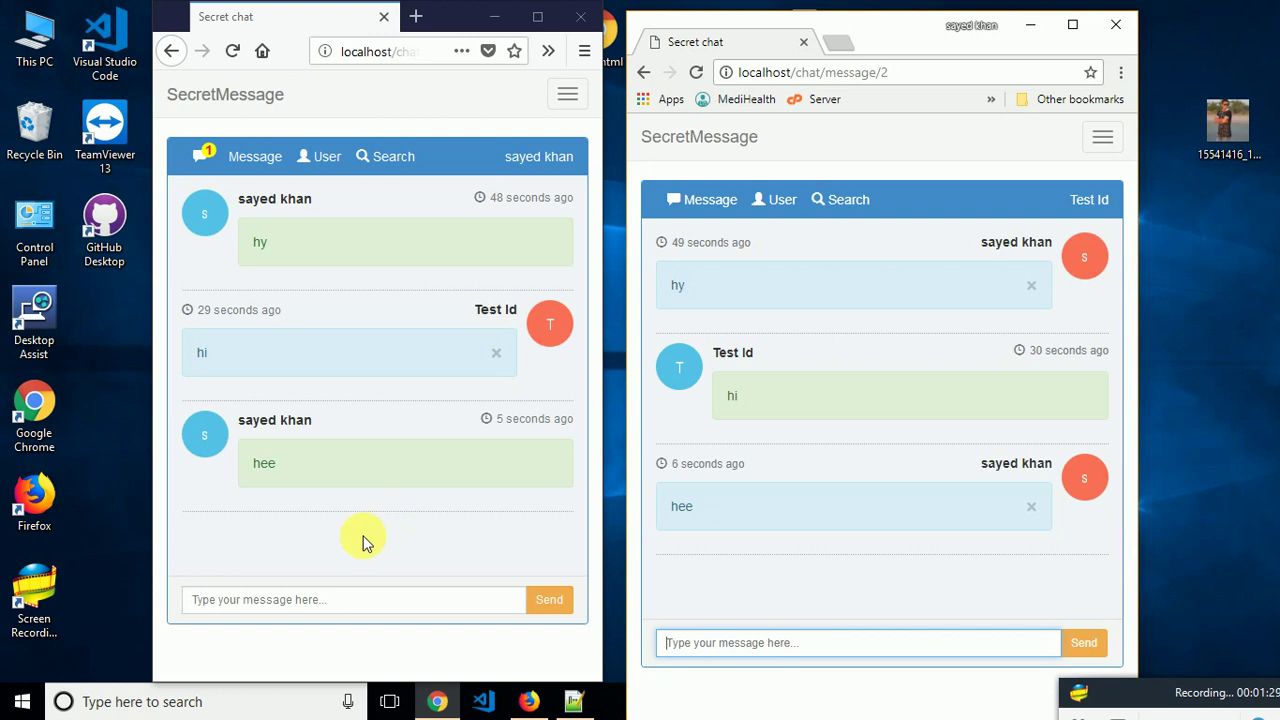
Delete the messages "hee" and "hy" in the Chrome chat and "hi" in the Firefox chat
left_click(1033, 508)
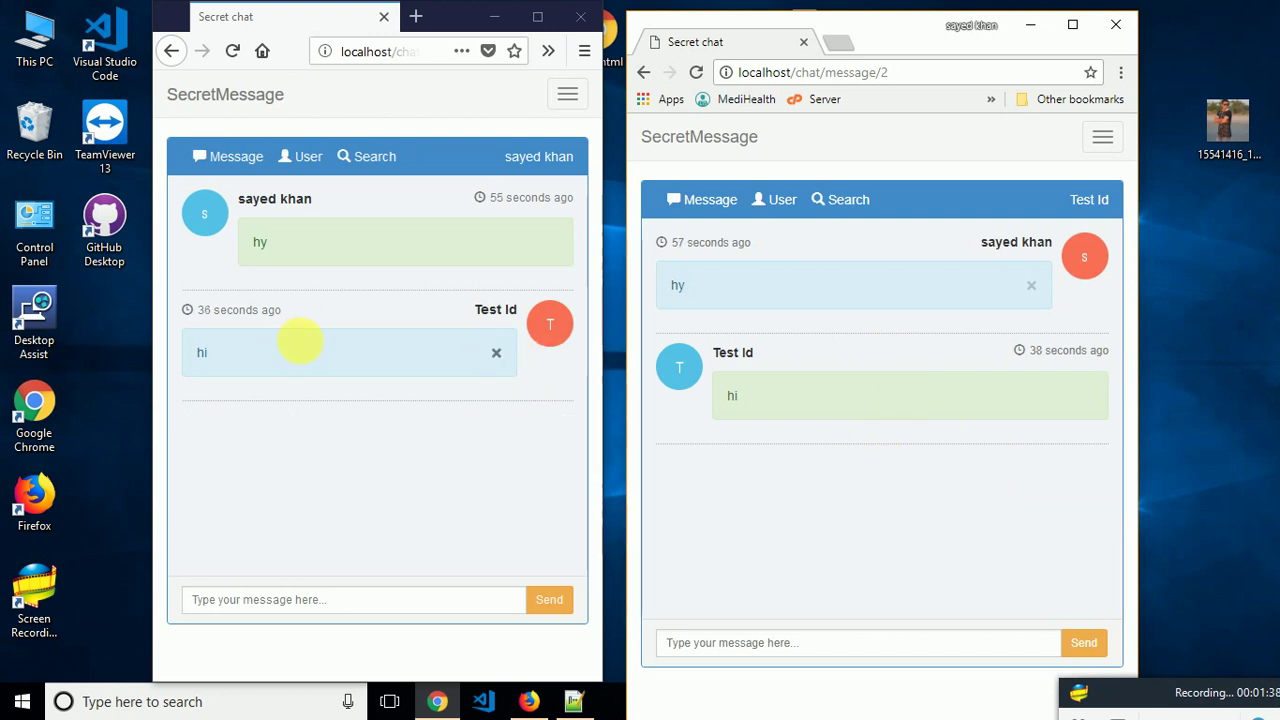
left_click(497, 353)
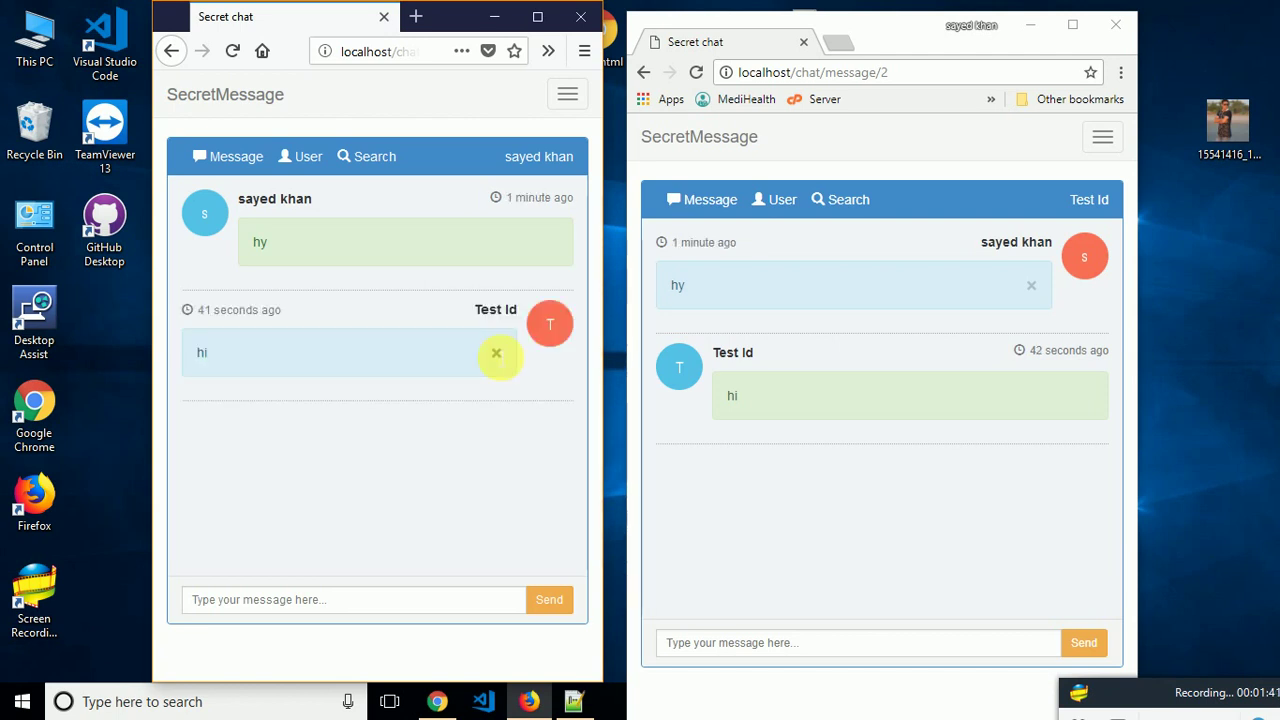
left_click(497, 353)
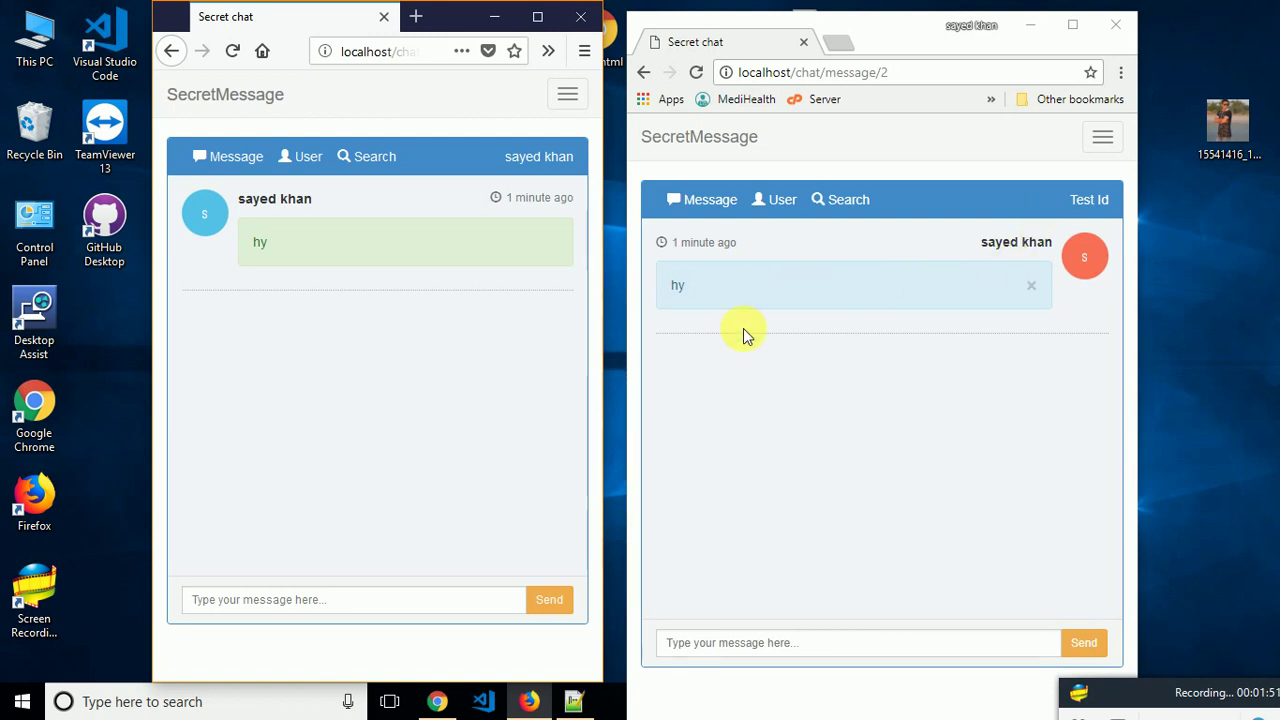
left_click(1031, 285)
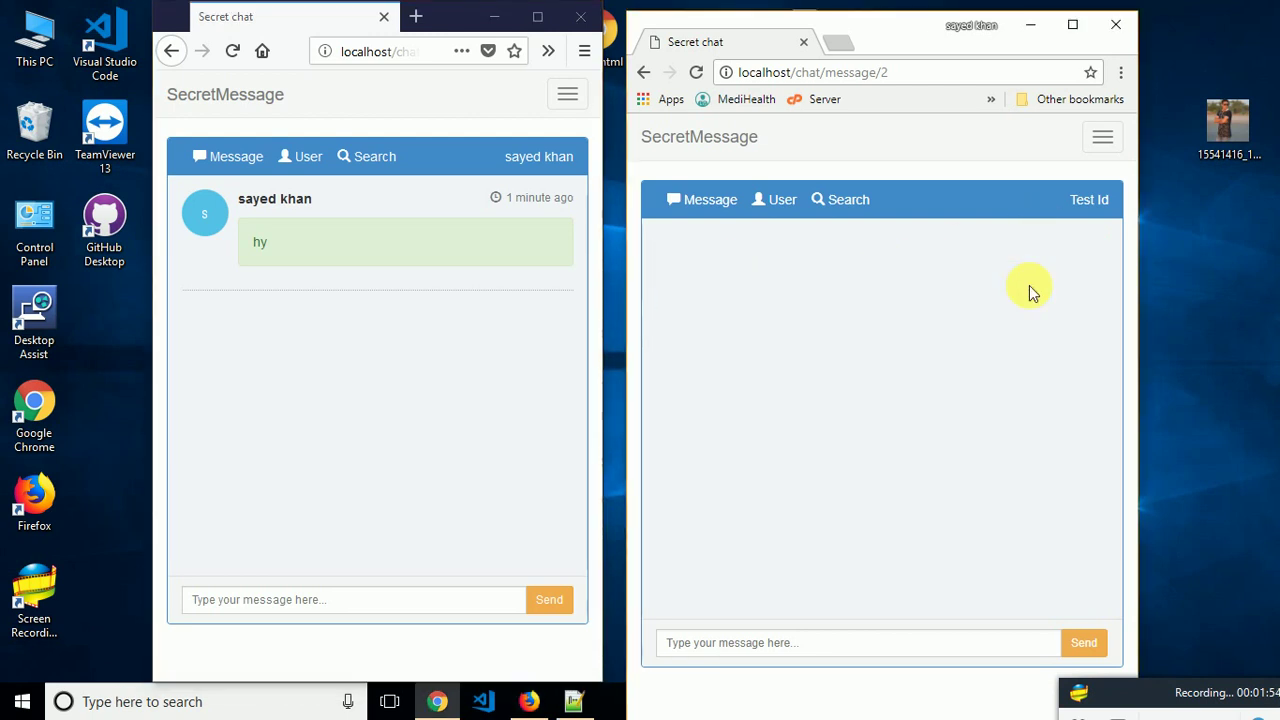
Send the message "hi how are you" to Test Id from the Chrome chat
left_click(737, 643)
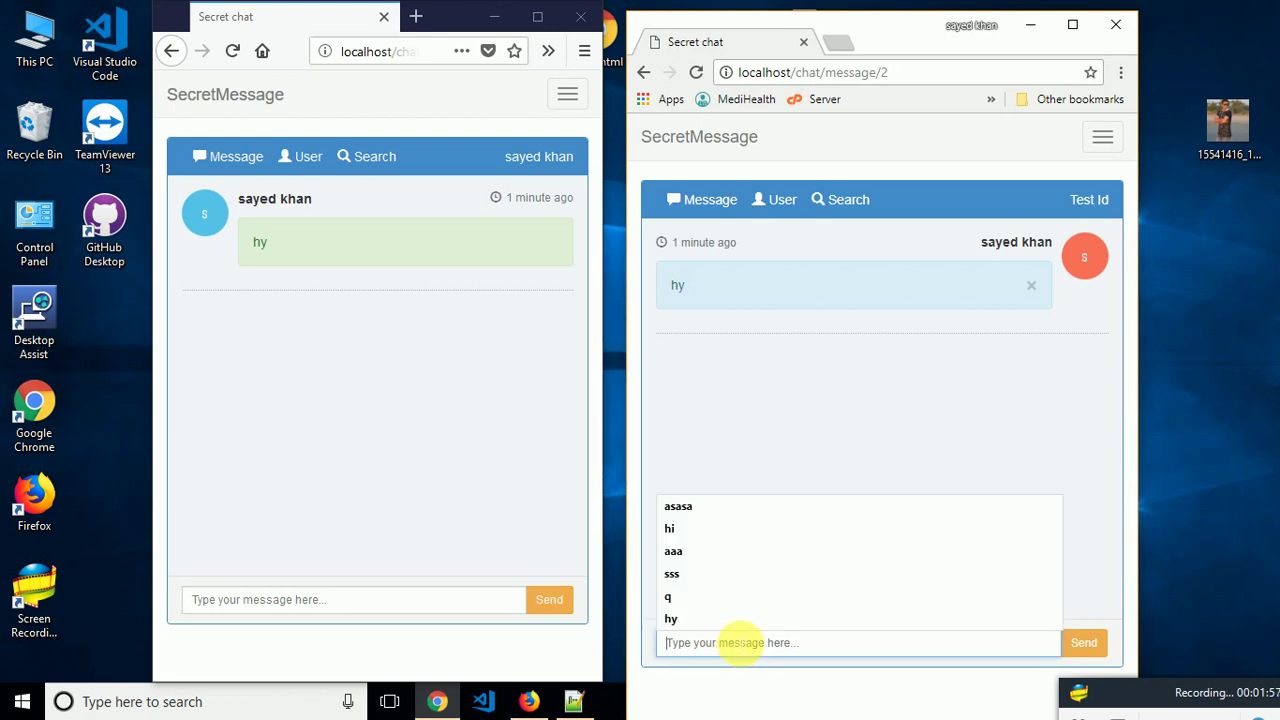
type("hi")
key("Escape")
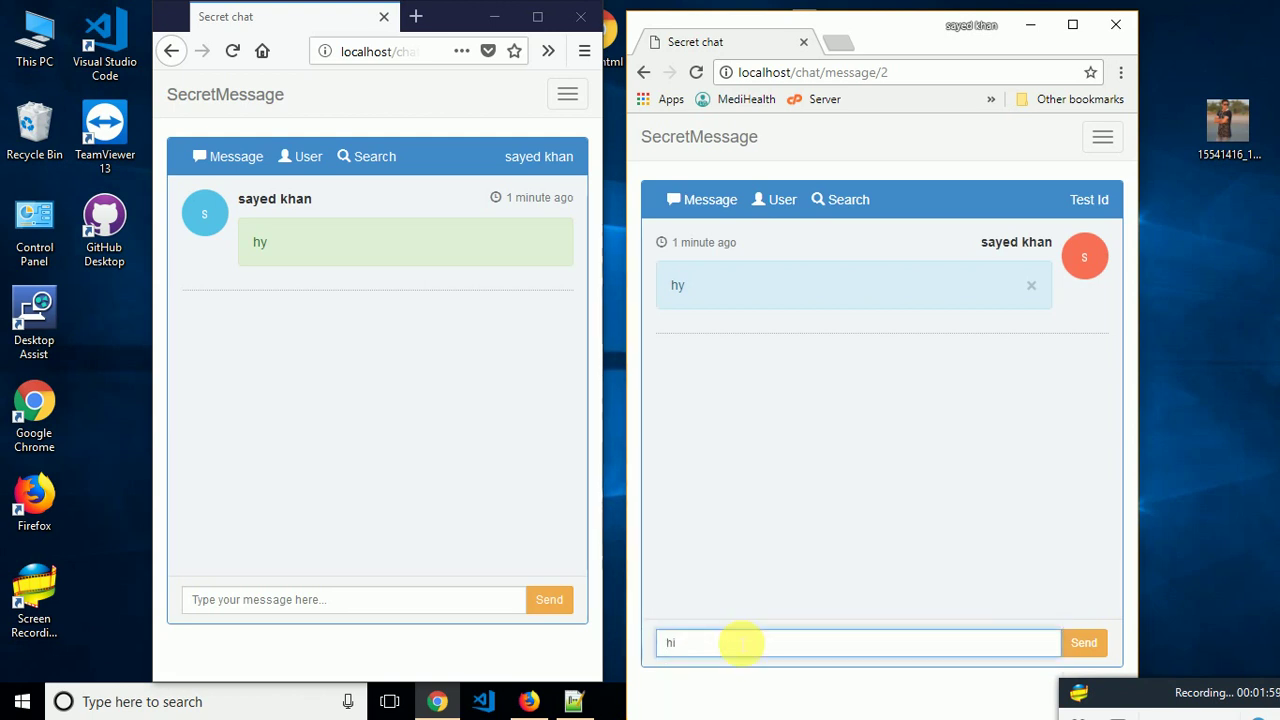
type("how are")
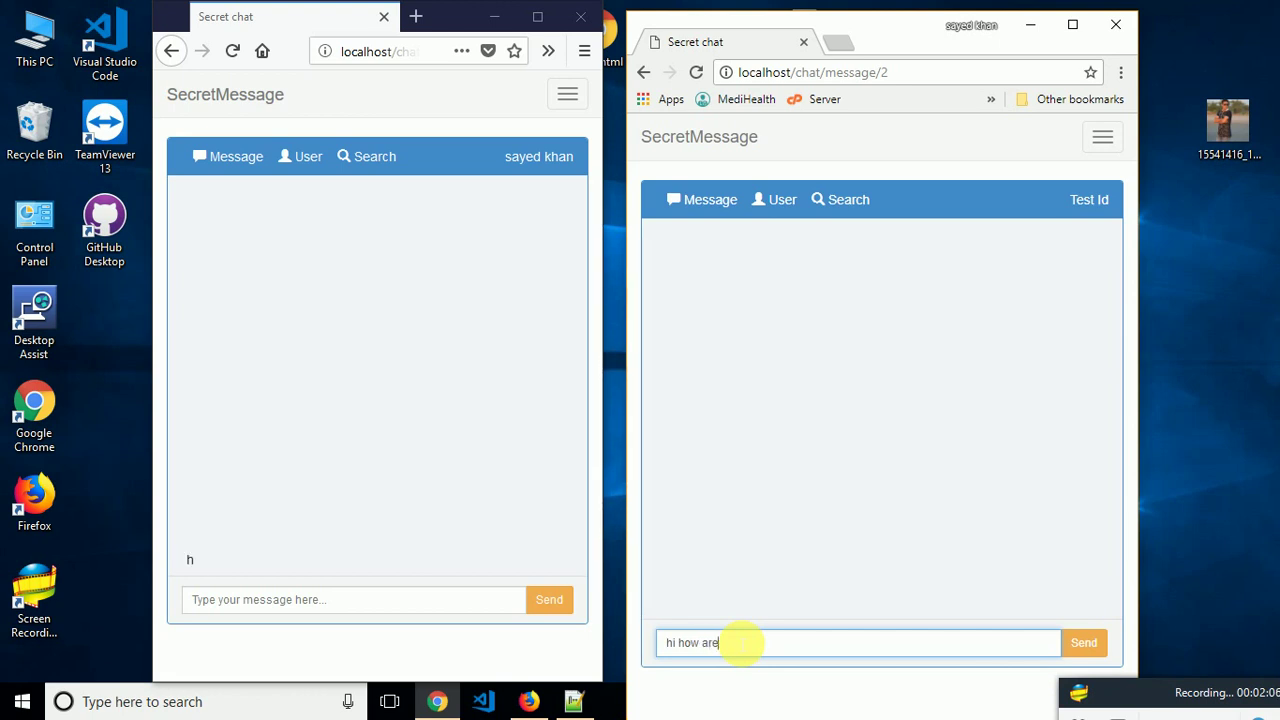
type("you")
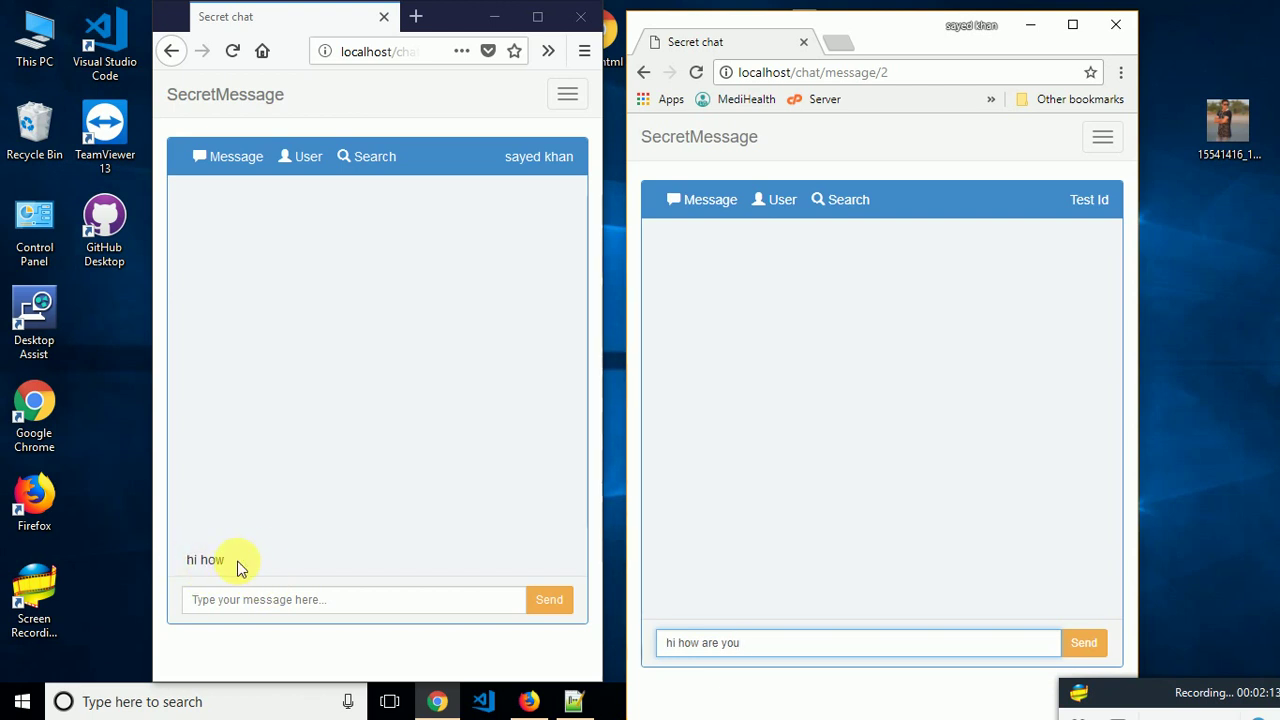
left_click(1084, 643)
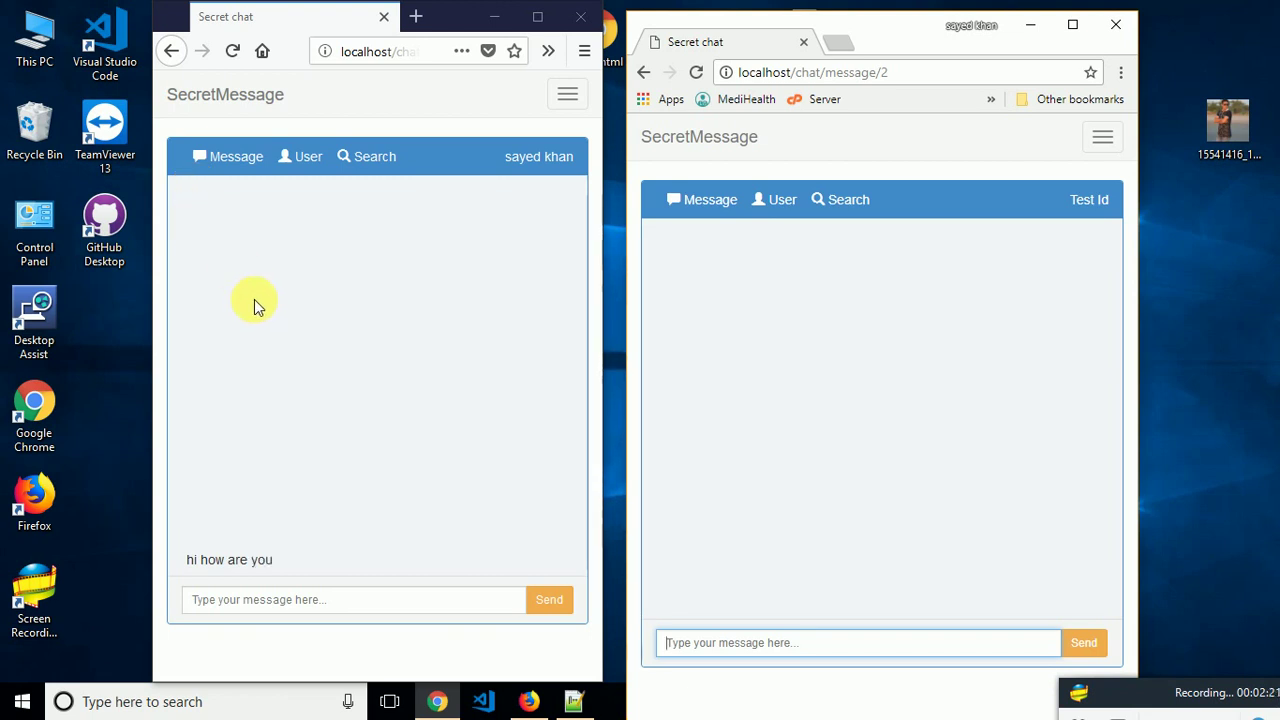
Maximize Chrome, go to github.com in a new tab, and open the larachat repository
left_click(1072, 25)
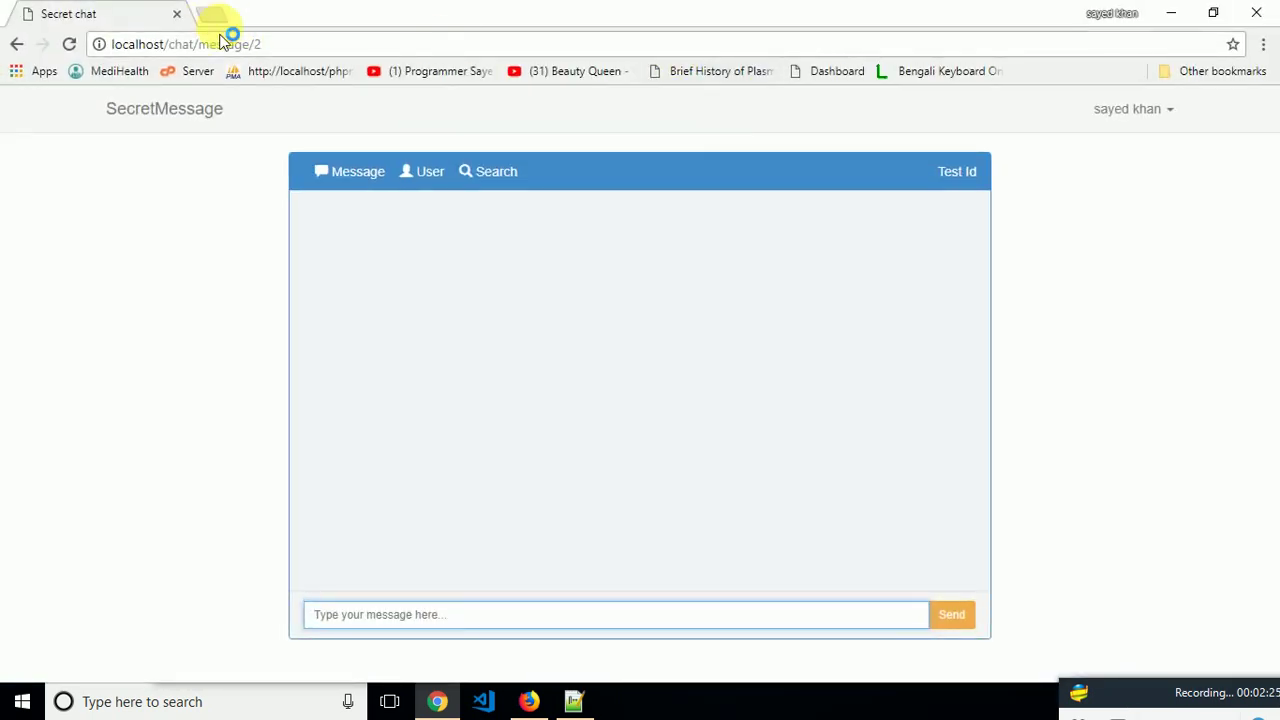
left_click(212, 16)
type("github.com")
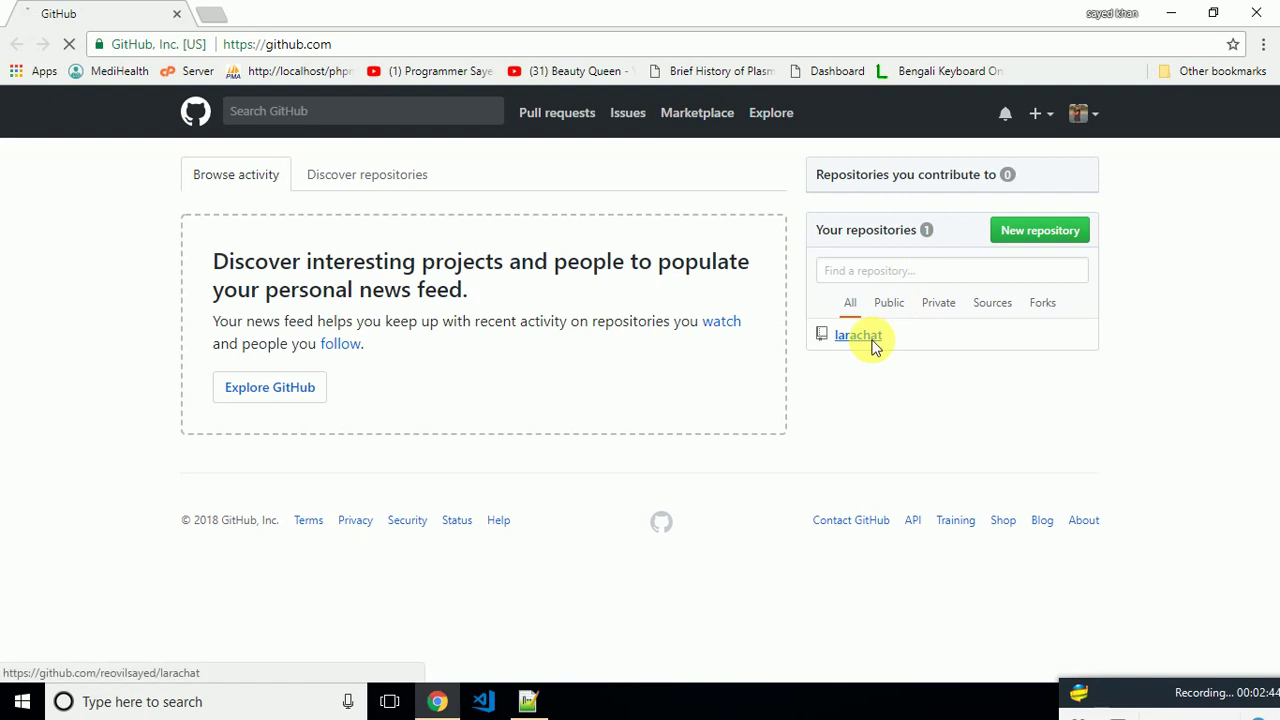
left_click(860, 335)
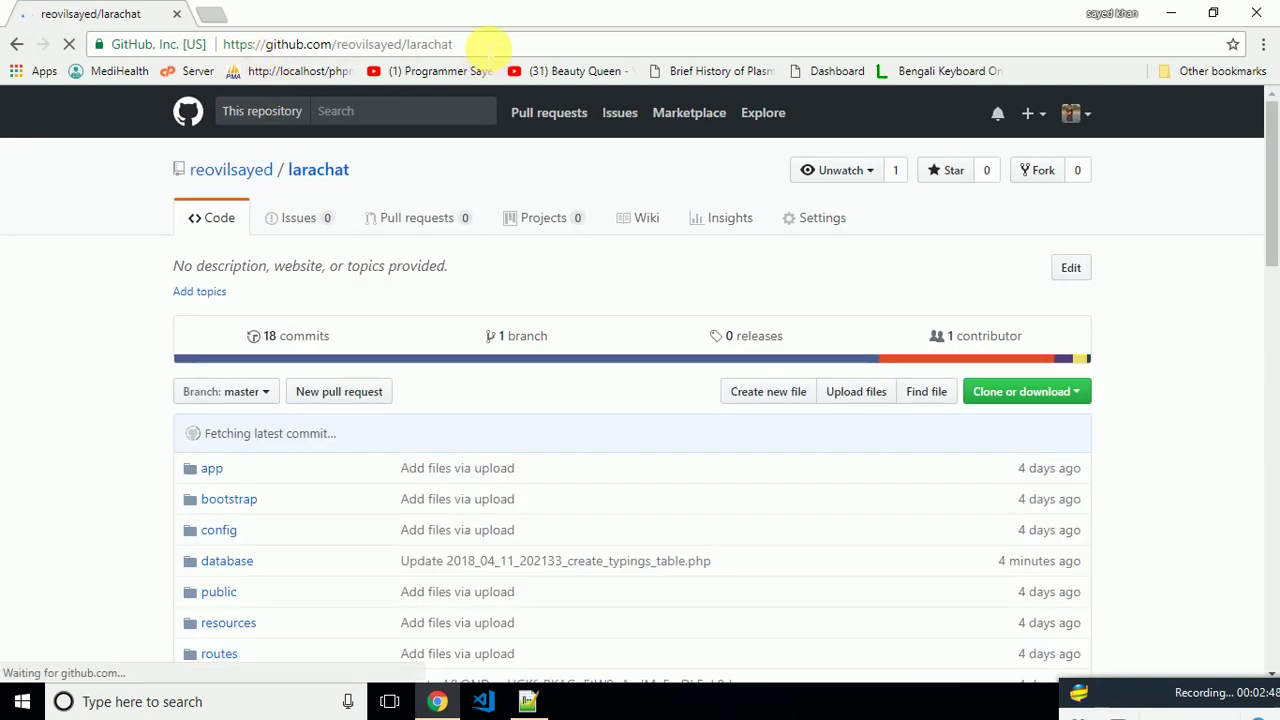
Highlight the larachat repository's web address and look through its file list down to the README
left_click(370, 44)
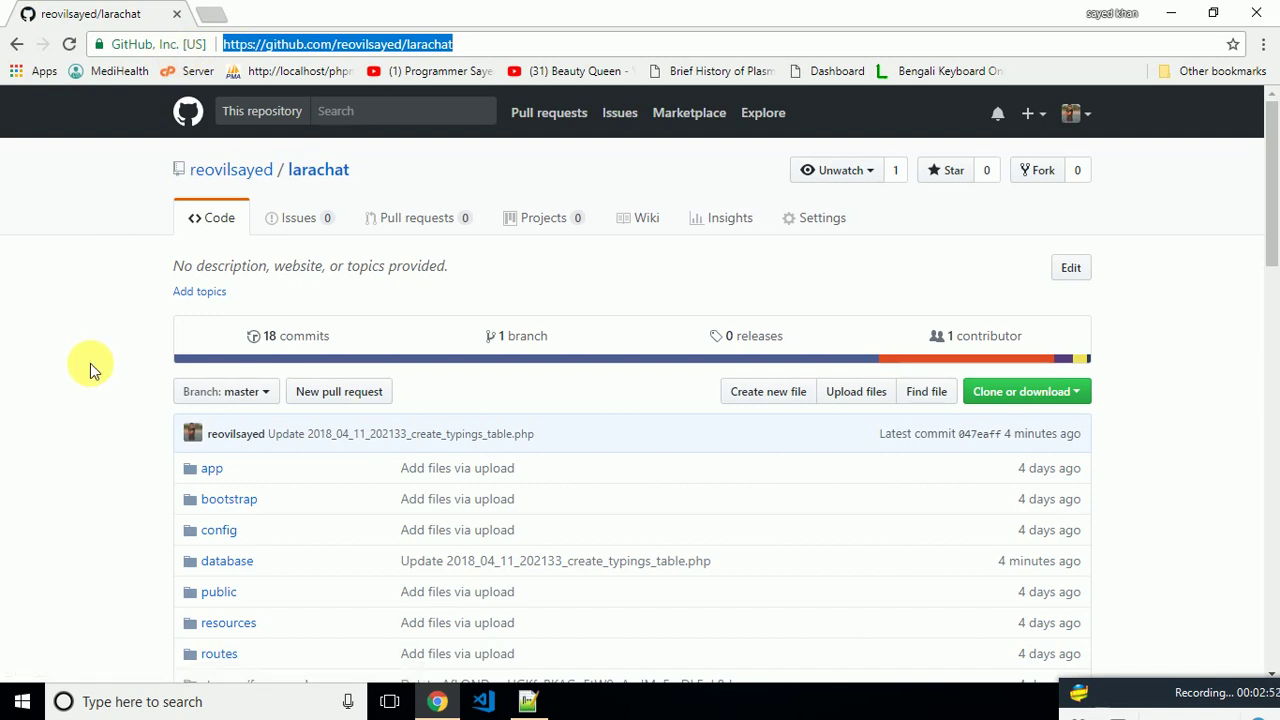
scroll(90, 363, "down", 4)
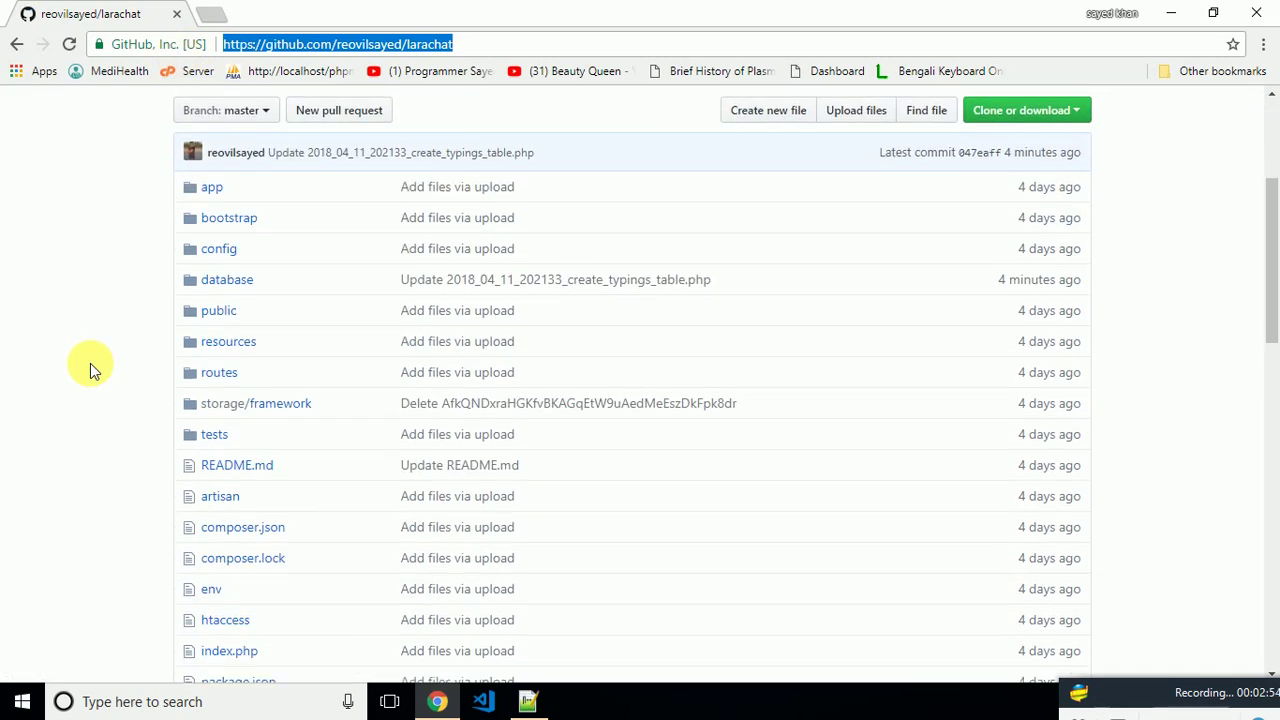
scroll(270, 420, "down", 2)
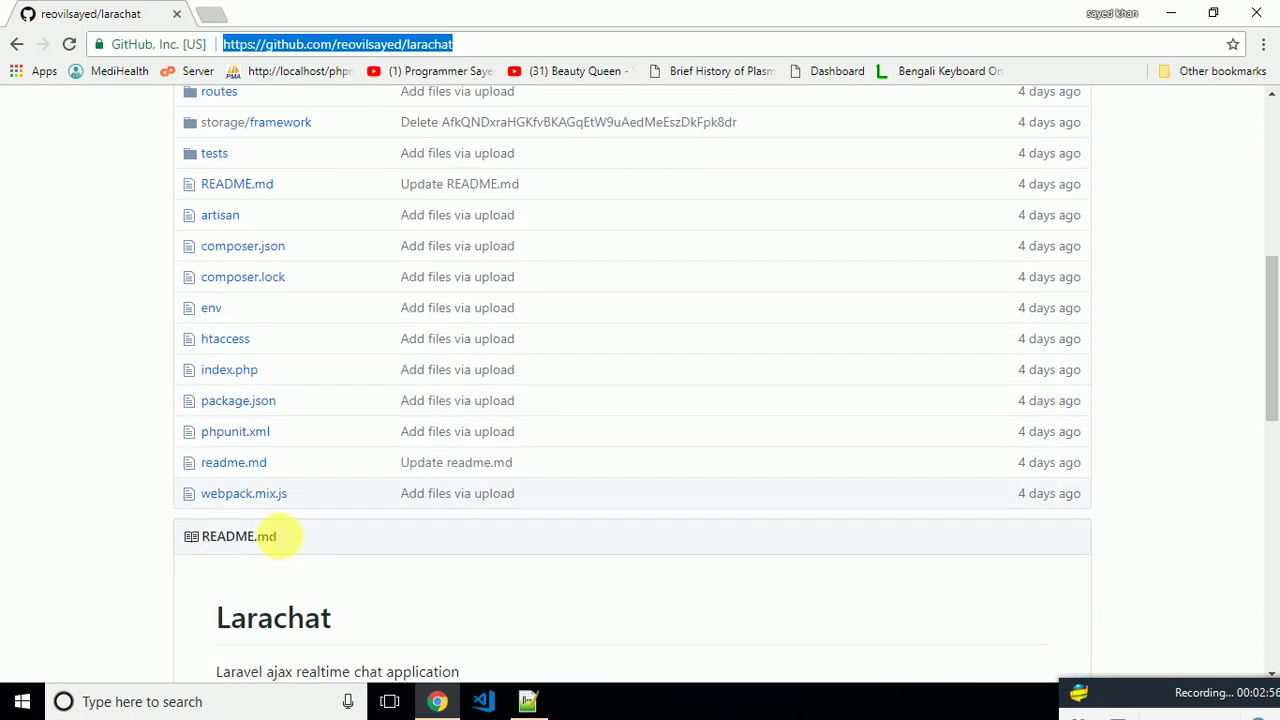
Look at the env file in the larachat file list, and read the README's Feature and Installing sections
scroll(260, 415, "up", 1)
scroll(265, 370, "up", 2)
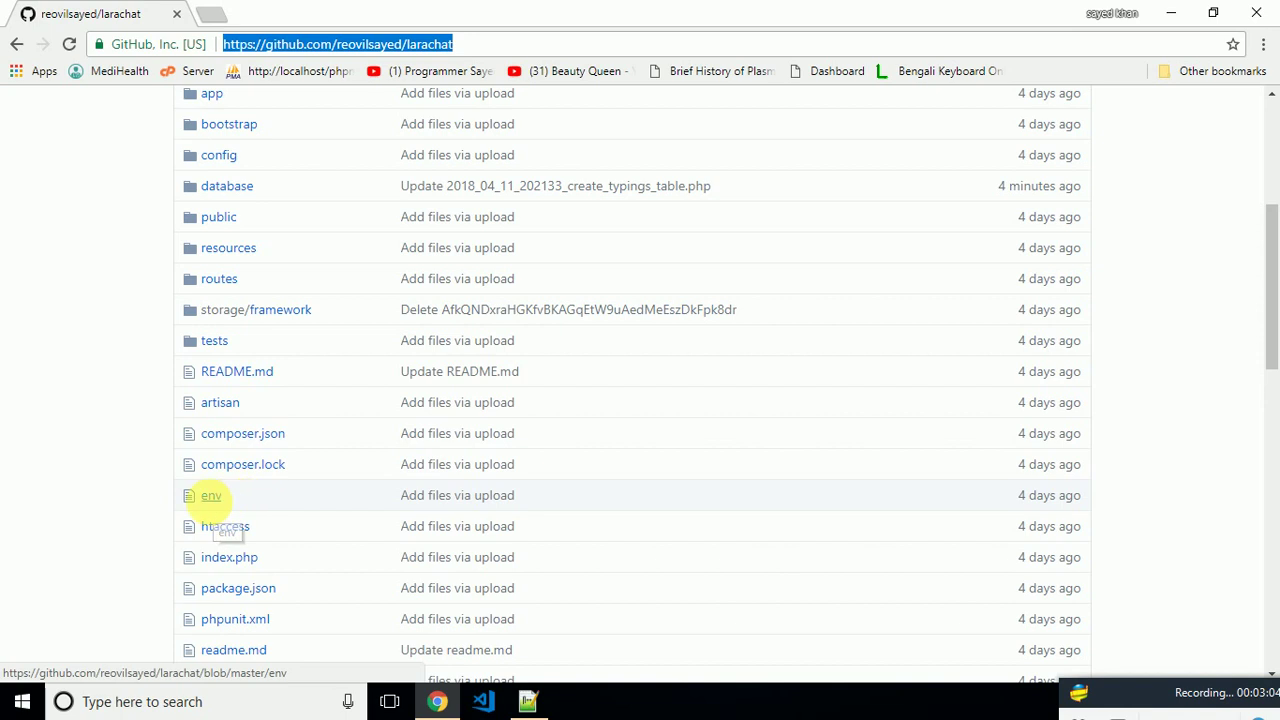
scroll(237, 495, "down", 2)
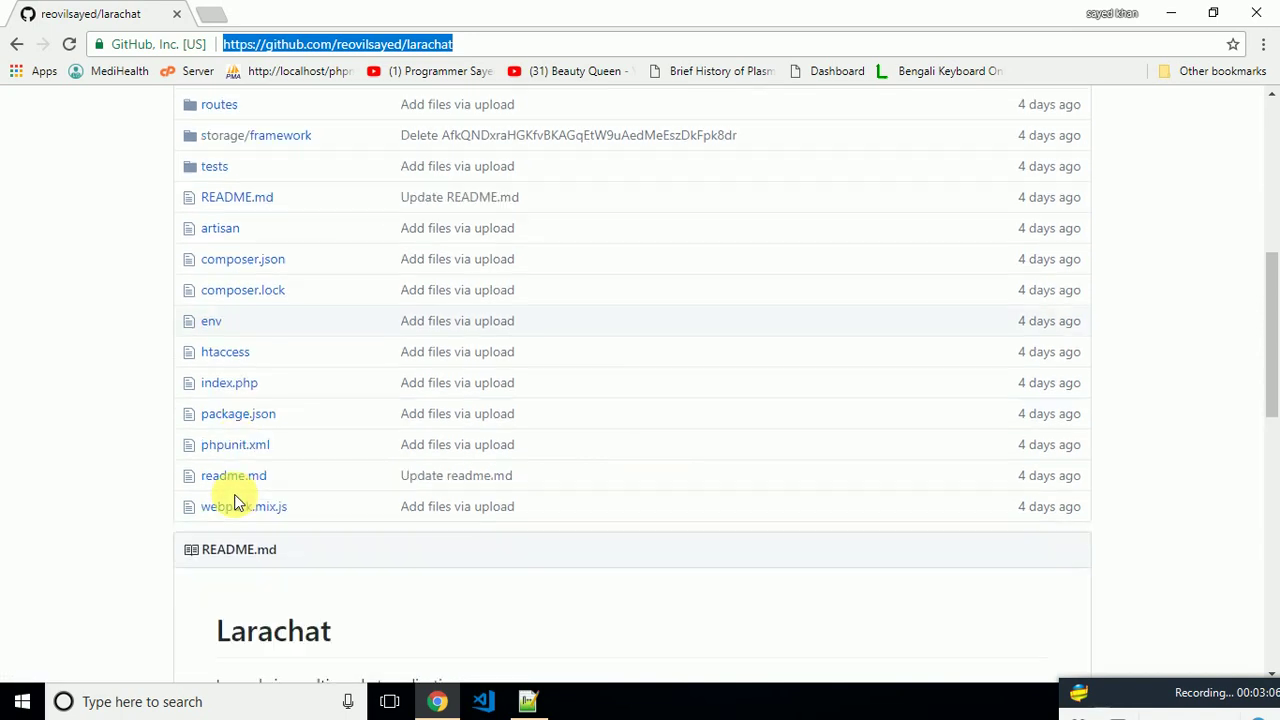
scroll(205, 330, "down", 5)
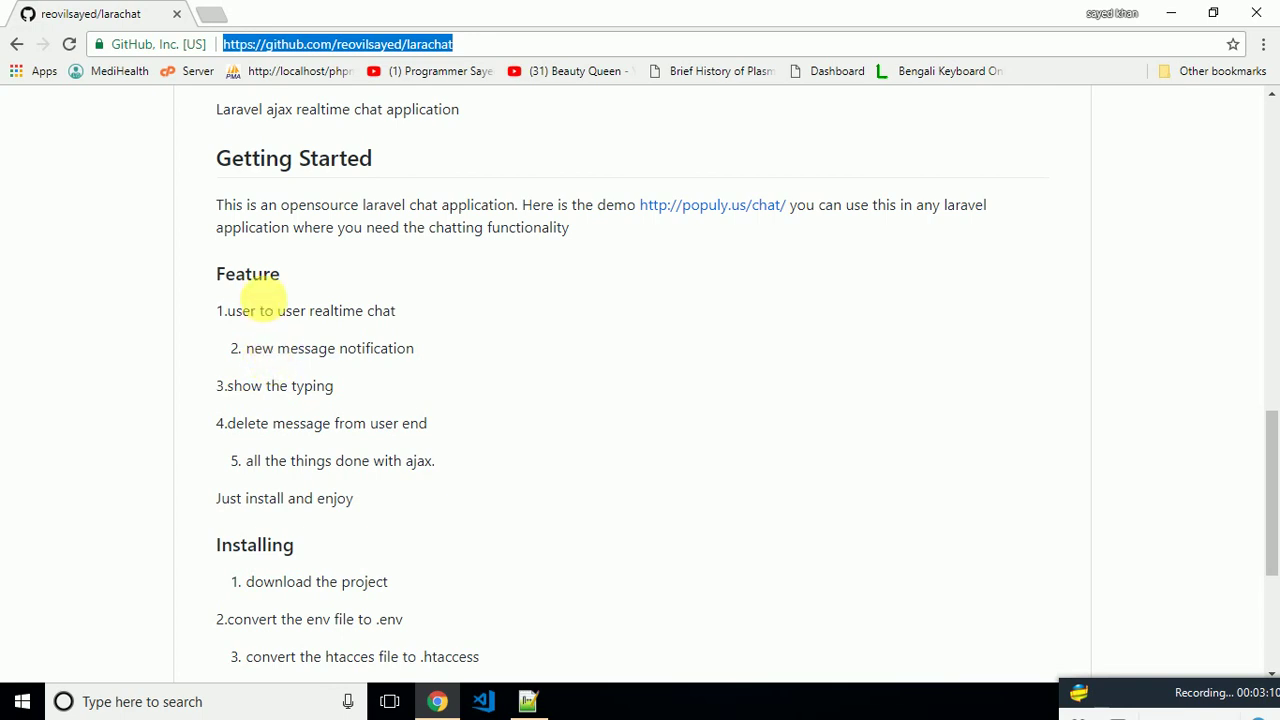
scroll(340, 440, "down", 2)
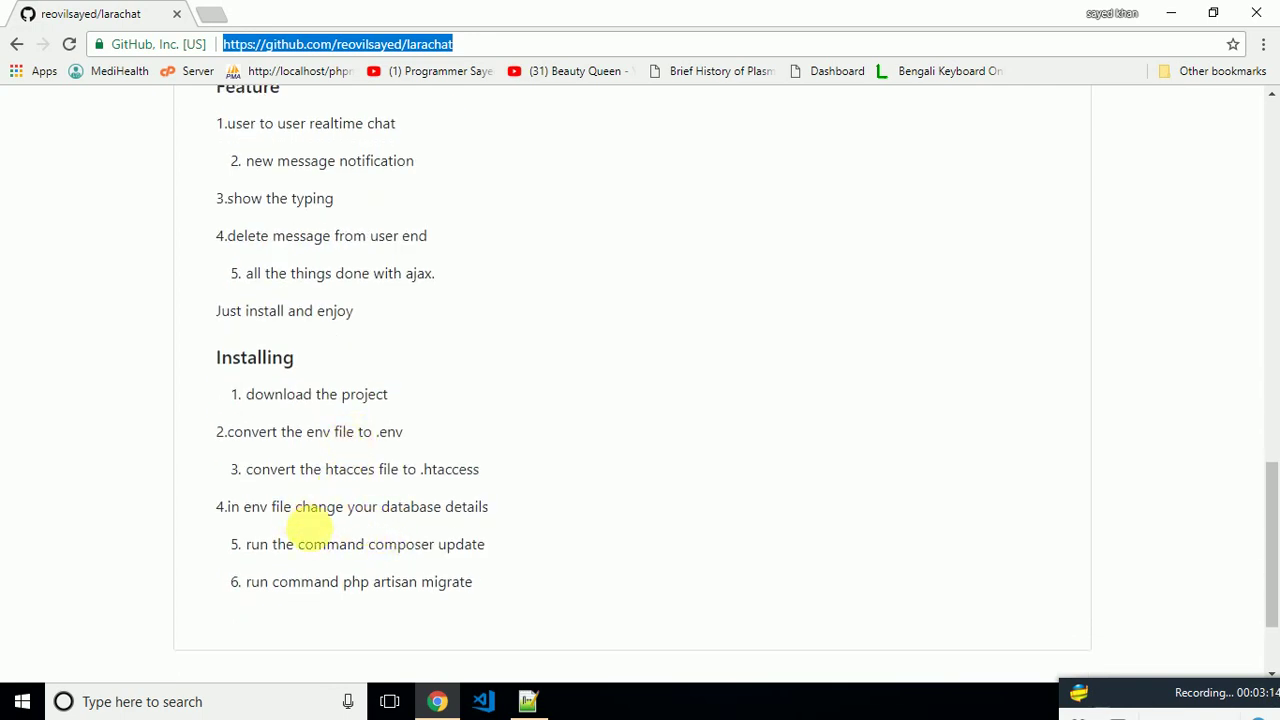
Highlight the commands "composer update" and "php artisan migrate" in the README's Installing instructions
left_click_drag(368, 544, 503, 546)
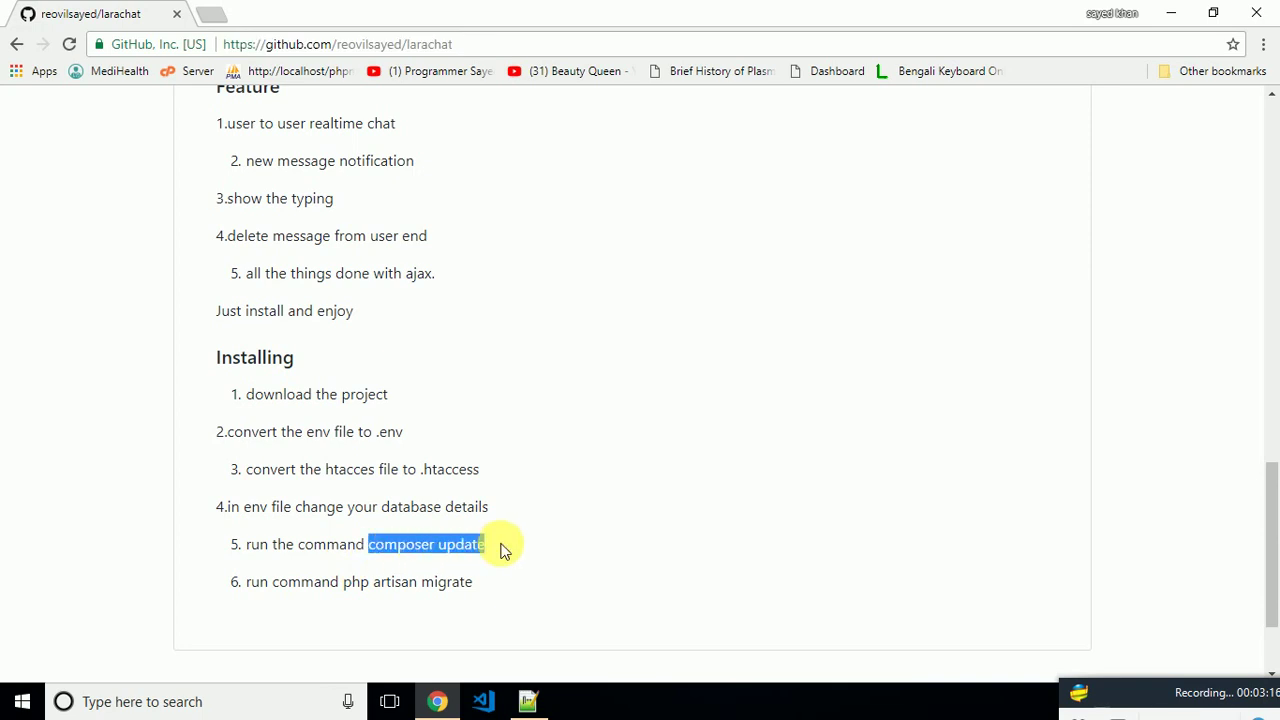
left_click(571, 514)
scroll(437, 517, "down", 1)
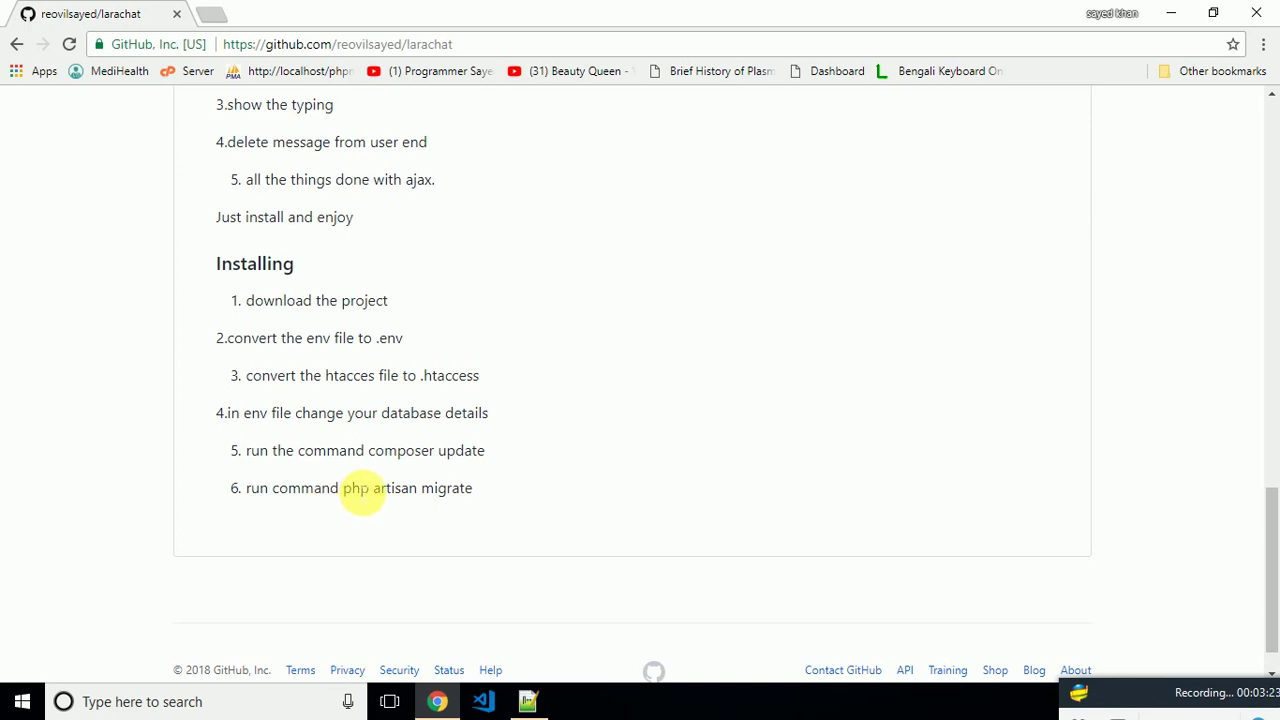
left_click_drag(368, 452, 491, 449)
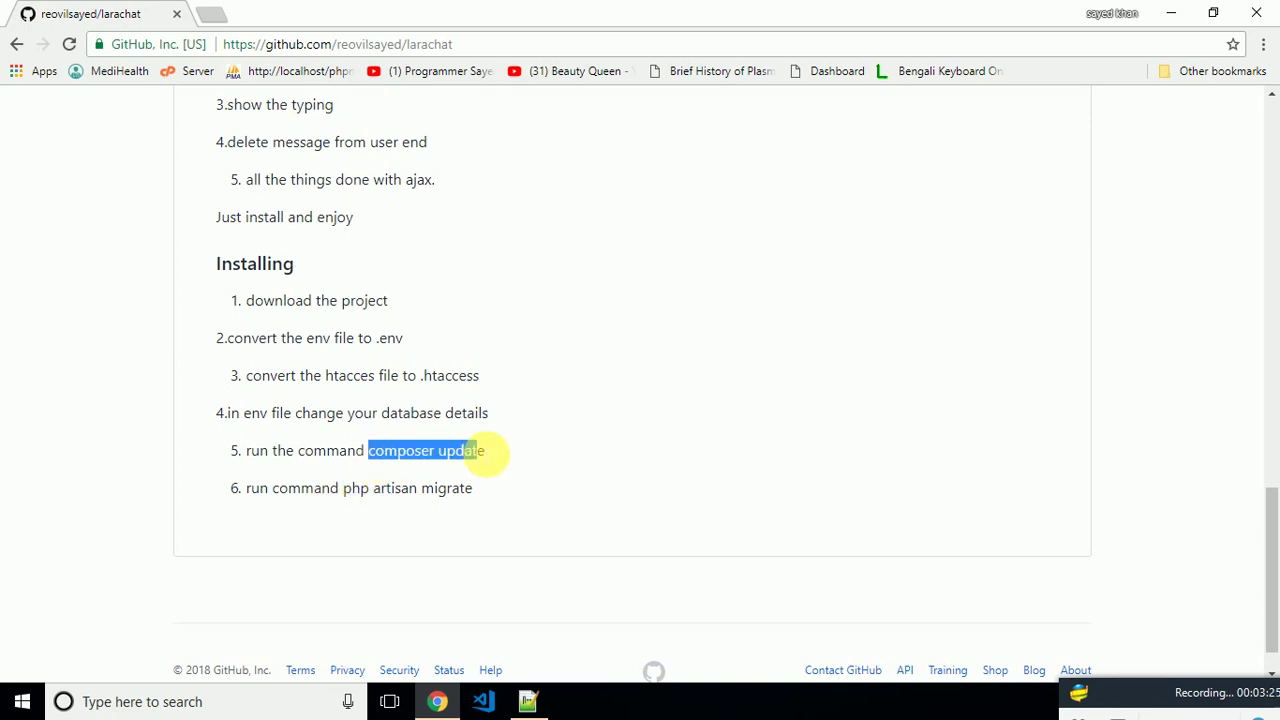
left_click(500, 450)
left_click_drag(343, 490, 495, 490)
left_click(517, 492)
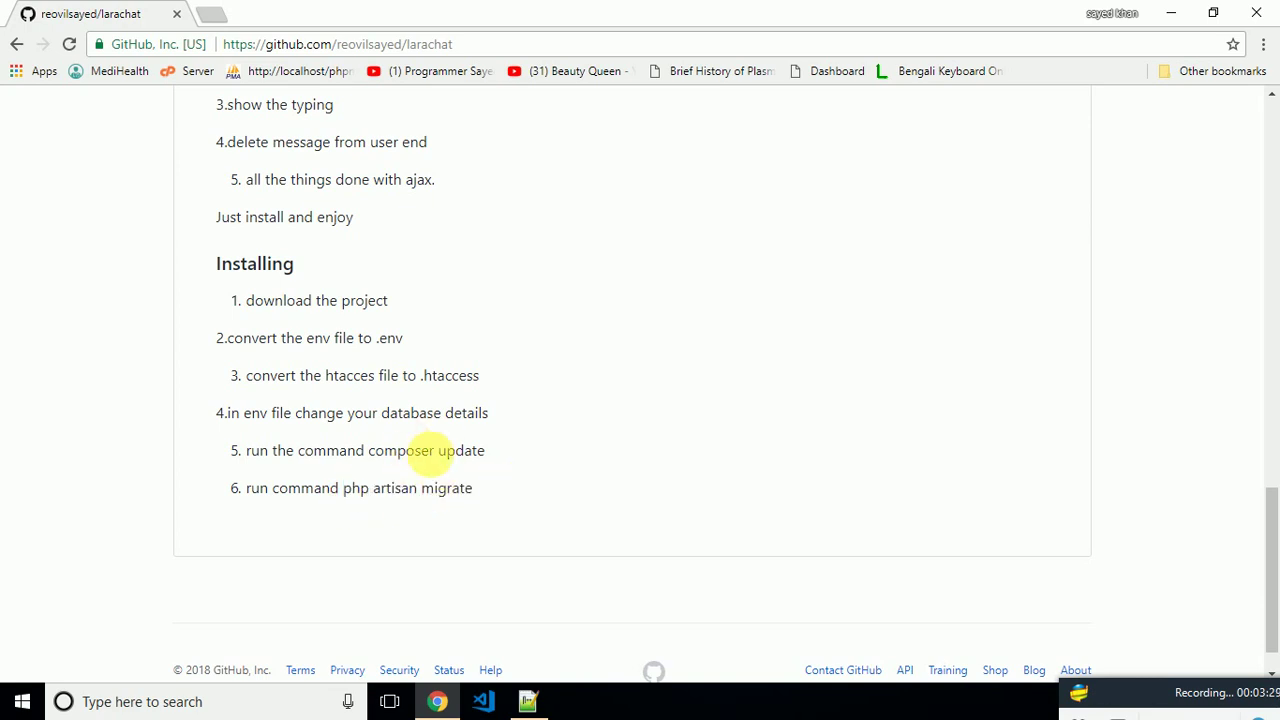
Return to the start of the larachat repository page and look over its folders and files again
scroll(354, 464, "up", 3)
scroll(352, 460, "up", 12)
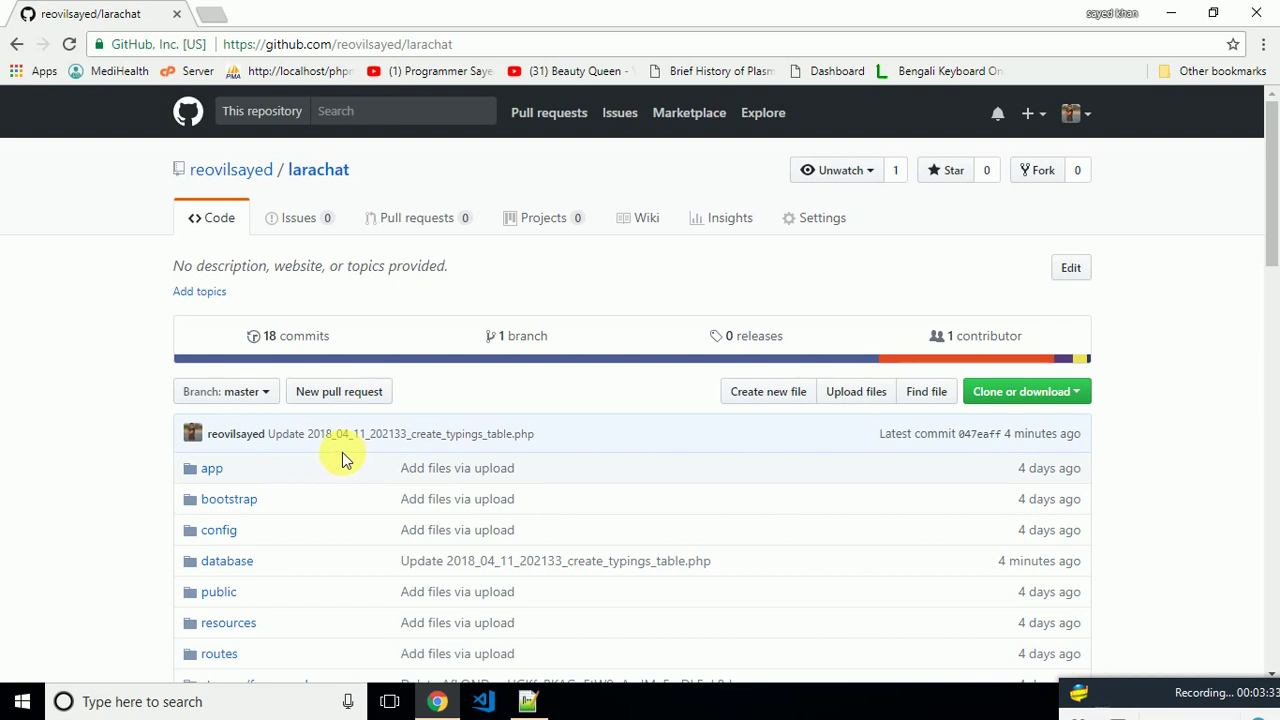
scroll(342, 458, "down", 5)
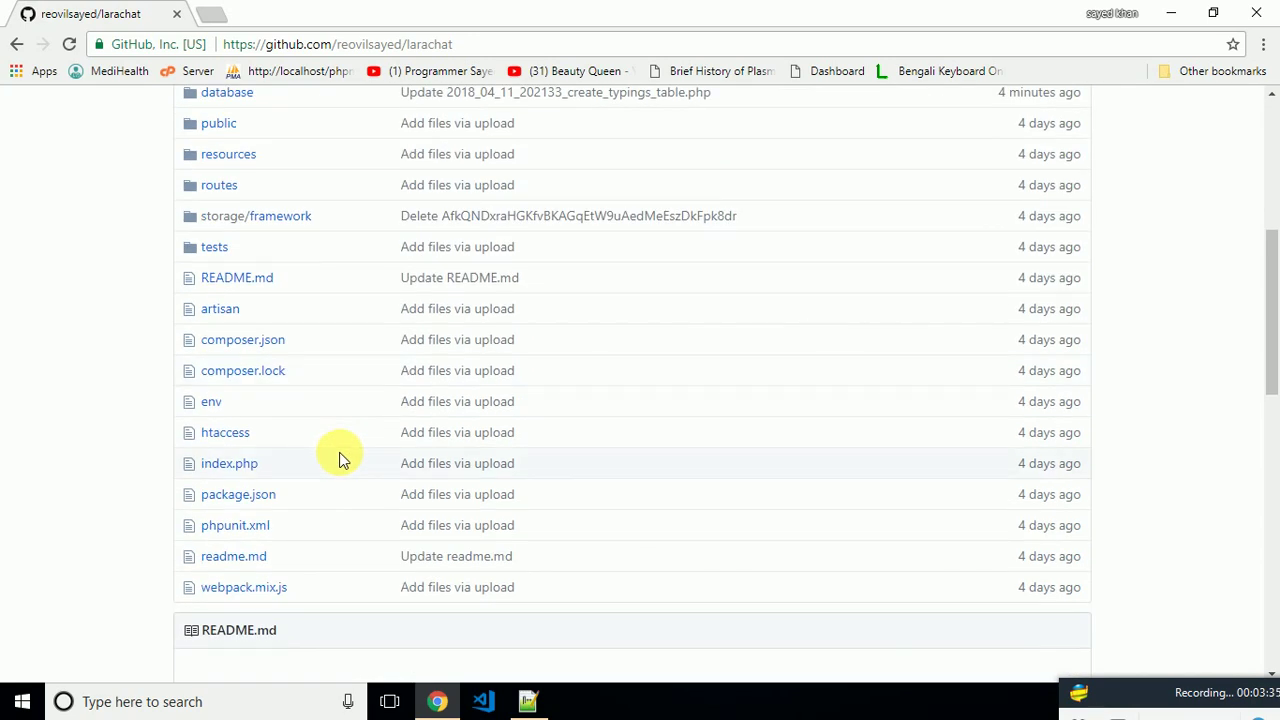